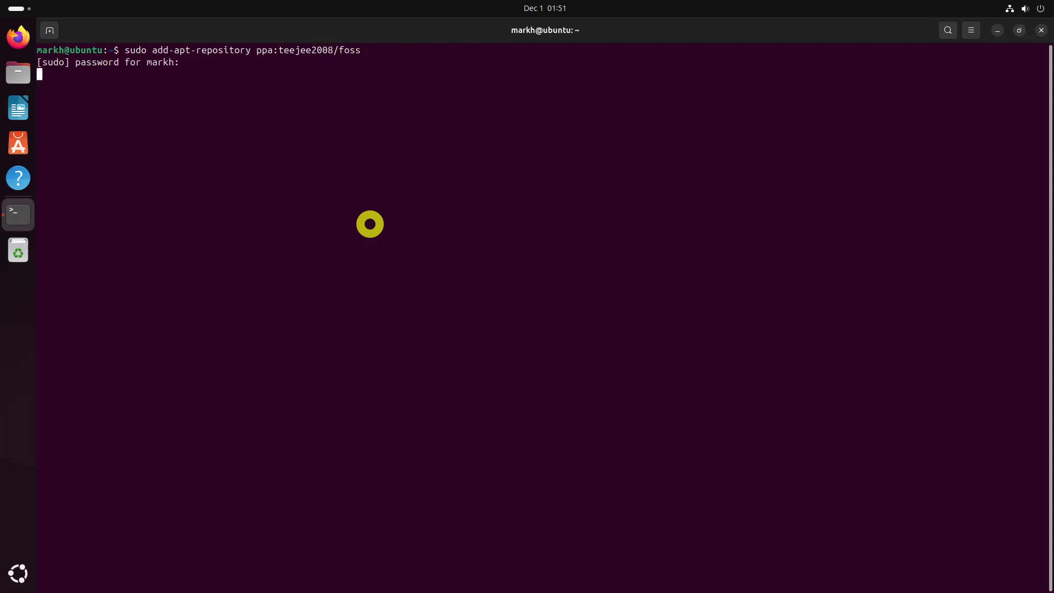
pyautogui.press('Return')
pyautogui.press('Return')
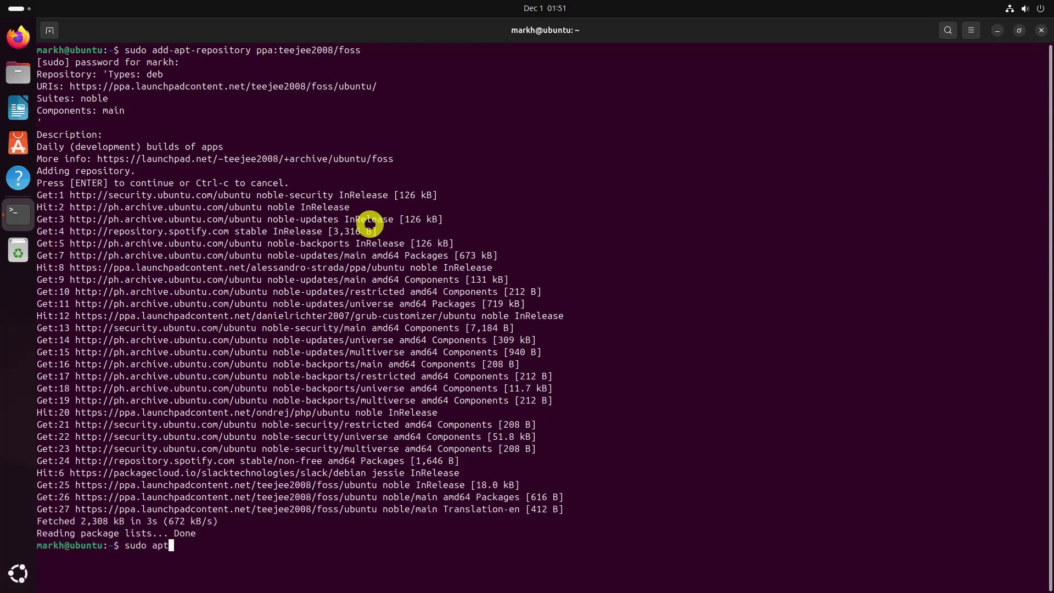
# Step: Refresh the package lists and install conky-manager2 and conky-all, confirming with Y
pyautogui.press('Return')
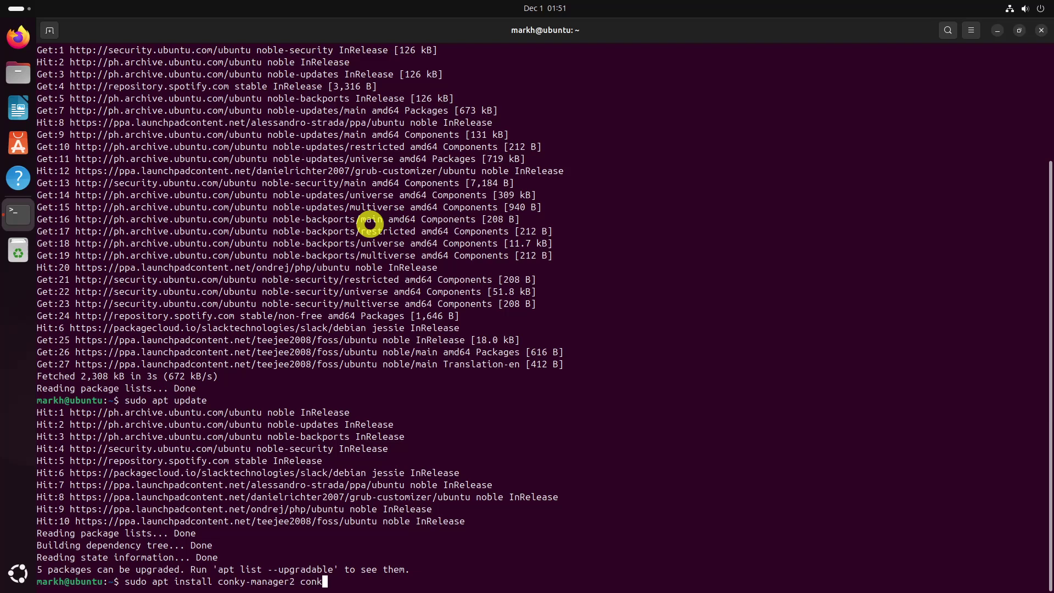
pyautogui.press('Return')
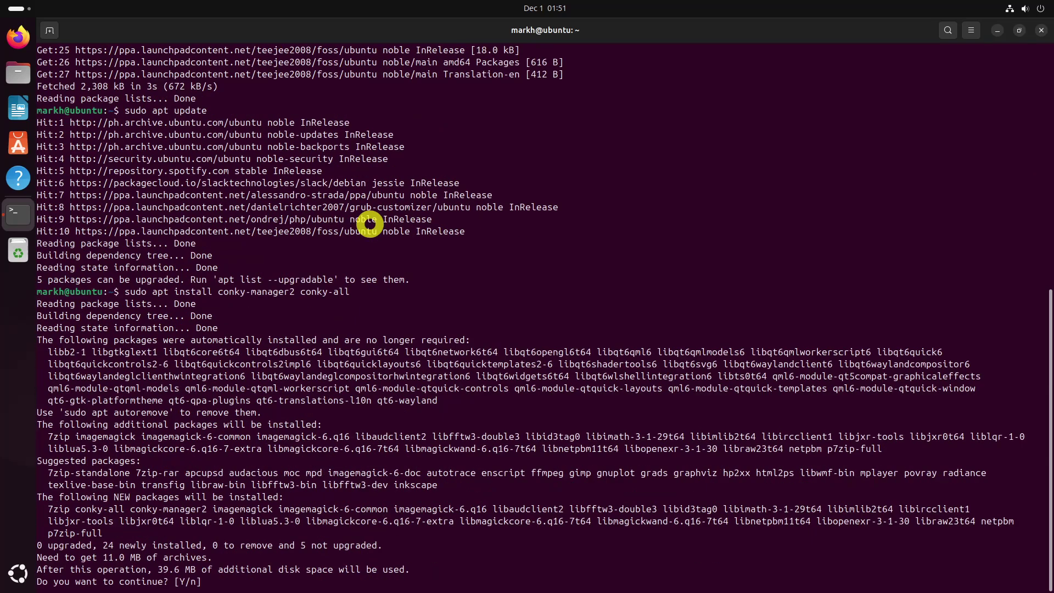
pyautogui.write('Y')
pyautogui.press('Return')
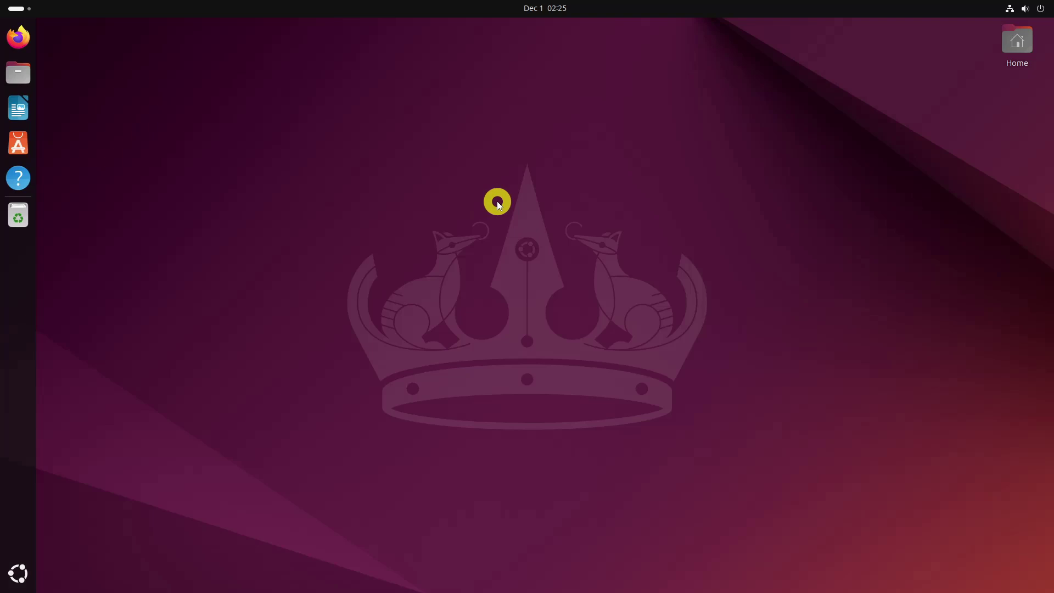
# Step: Search the app overview for 'conky' and launch Conky Manager
pyautogui.click(14, 581)
pyautogui.write('conky')
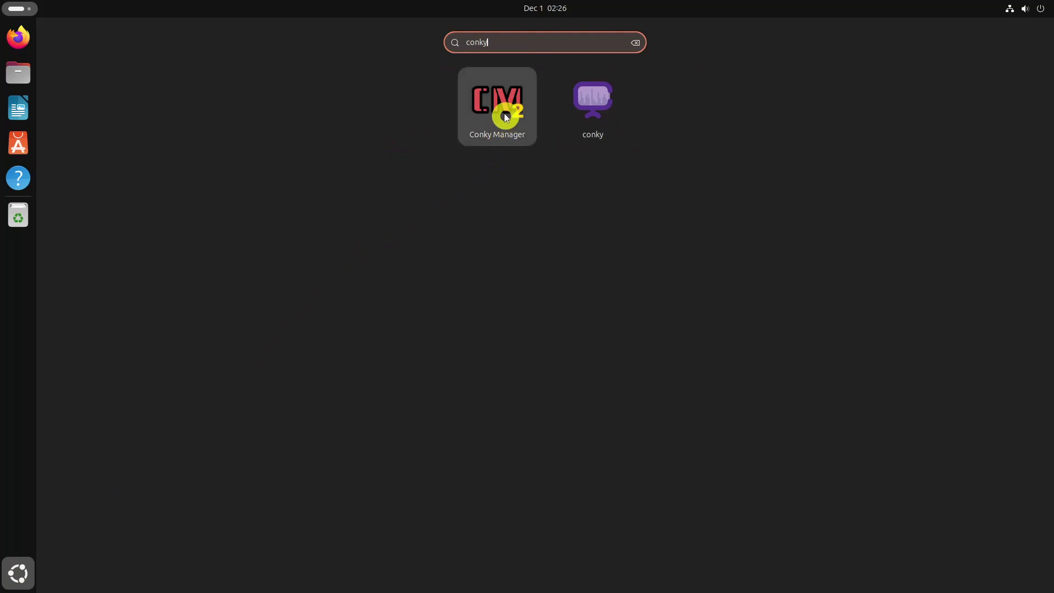
pyautogui.click(499, 107)
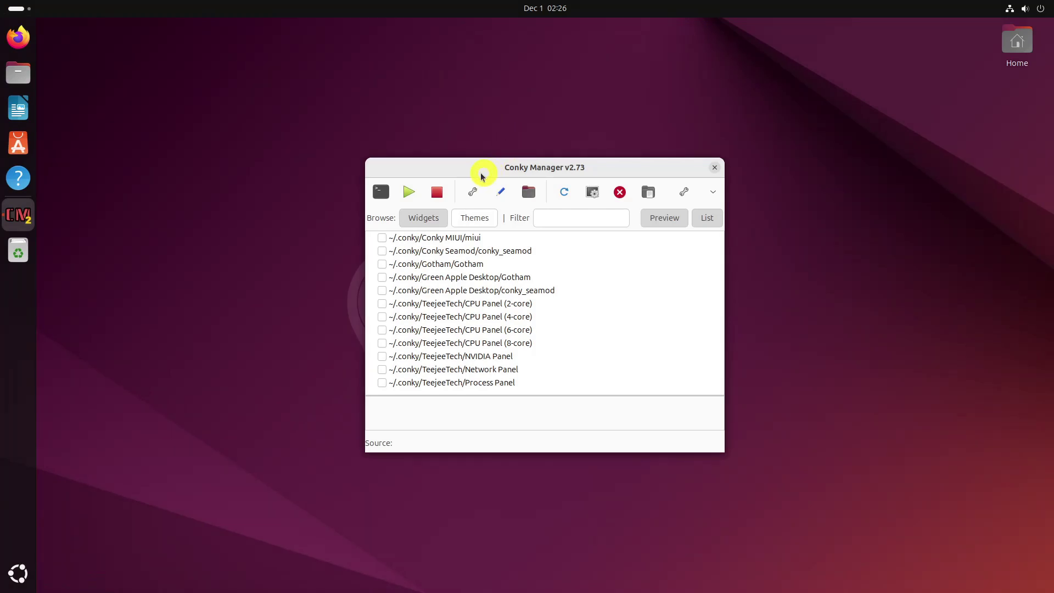
# Step: Turn on the Gotham clock, then enlarge and reposition the Conky Manager window and preview pane
pyautogui.click(383, 264)
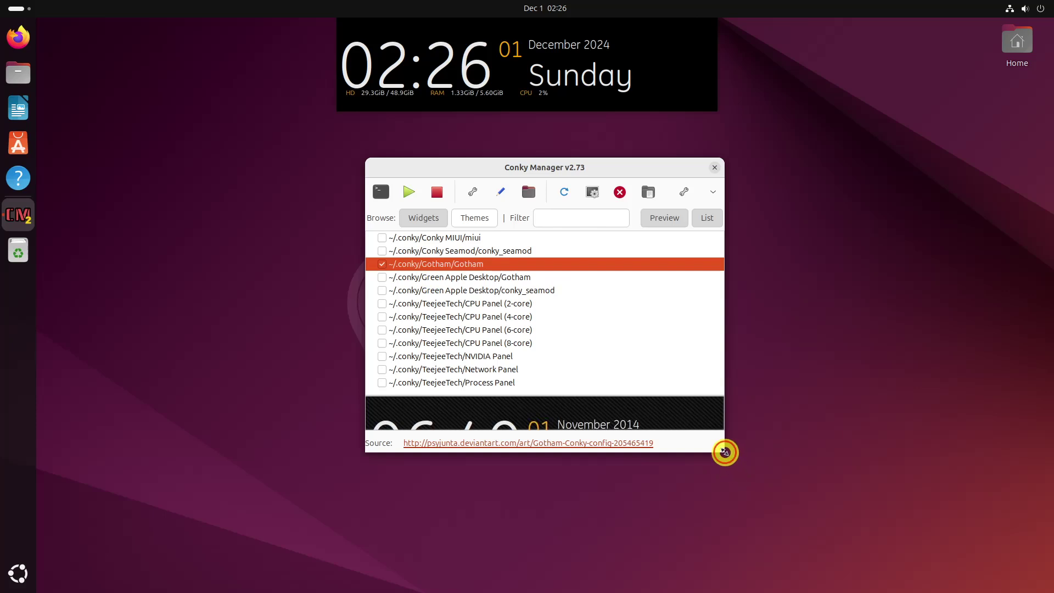
pyautogui.moveTo(726, 452); pyautogui.dragTo(928, 591)
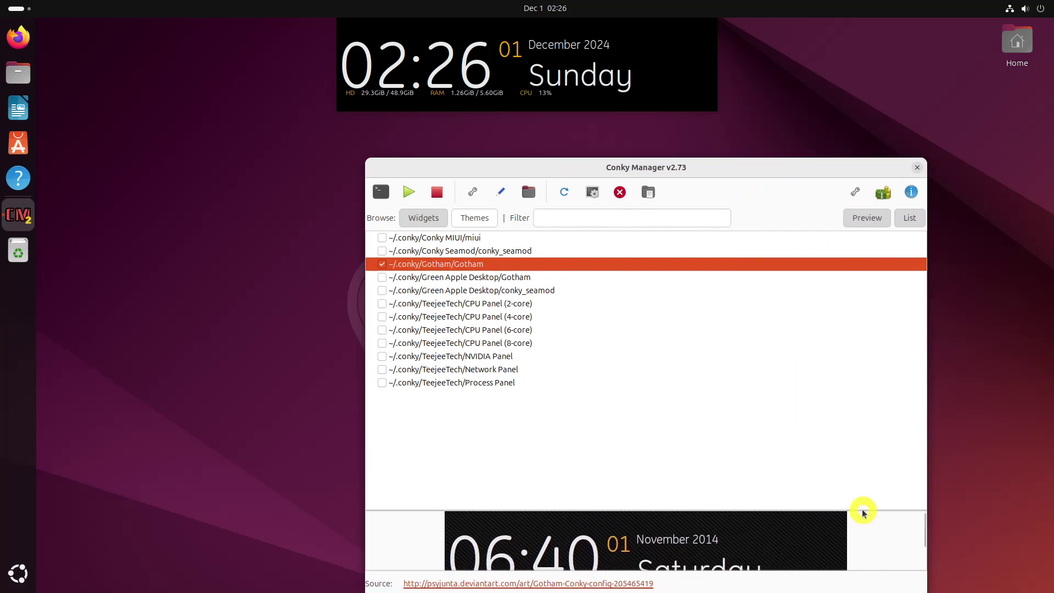
pyautogui.moveTo(867, 513); pyautogui.dragTo(864, 419)
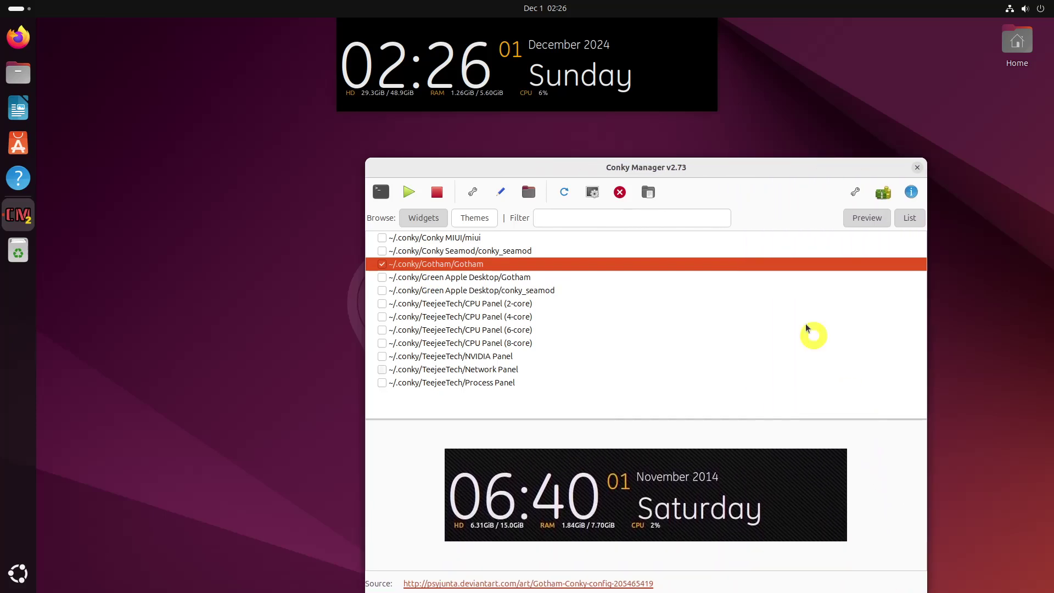
pyautogui.moveTo(731, 176); pyautogui.dragTo(599, 152)
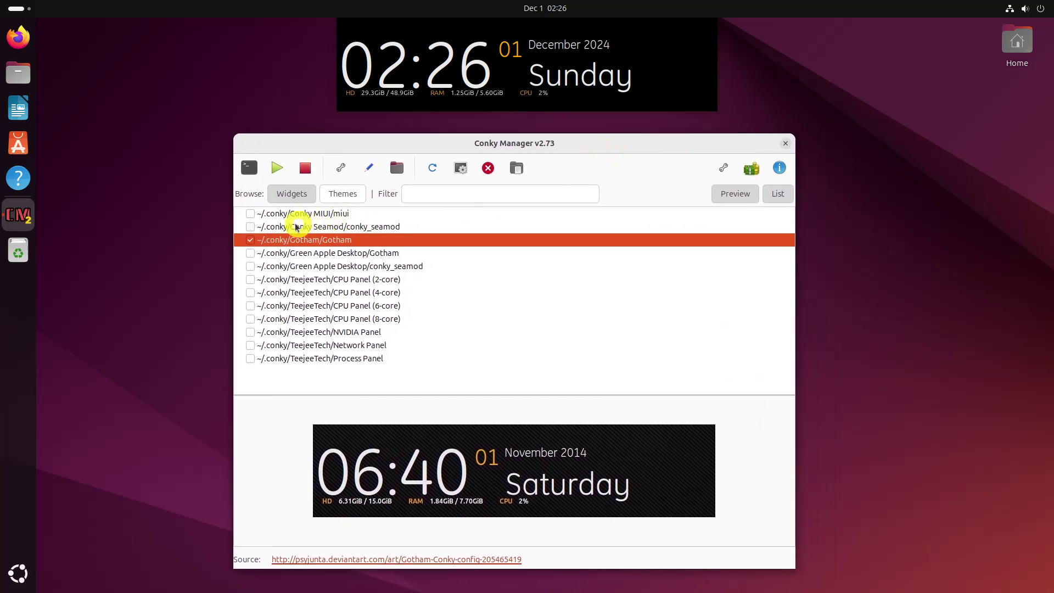
# Step: Try MIUI, CPU Panel (2-core) and others, leaving CPU Panel (4-core) and Conky Seamod enabled
pyautogui.click(249, 214)
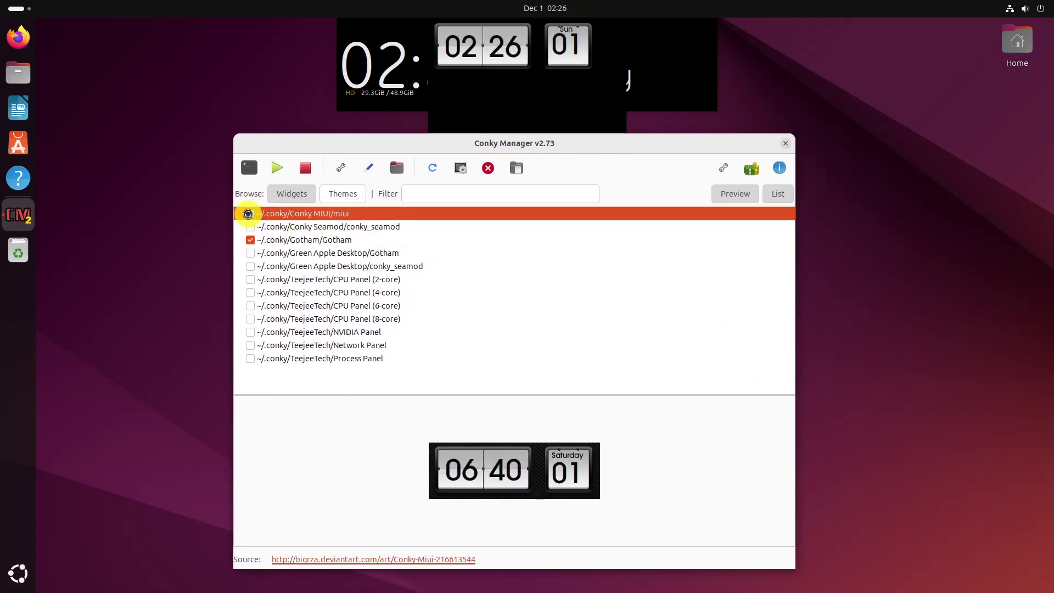
pyautogui.click(248, 214)
pyautogui.click(251, 227)
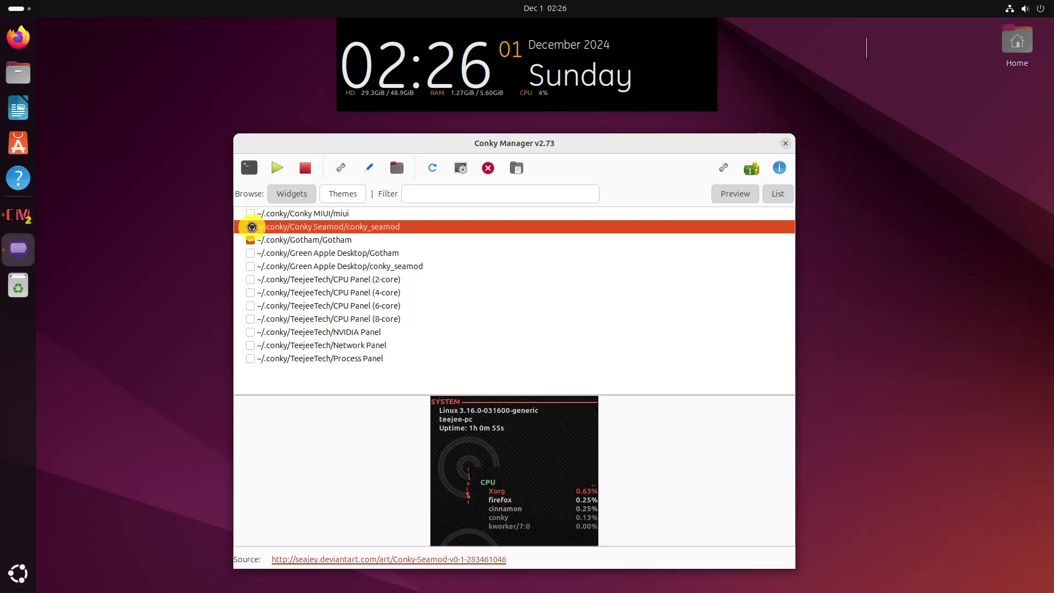
pyautogui.click(254, 253)
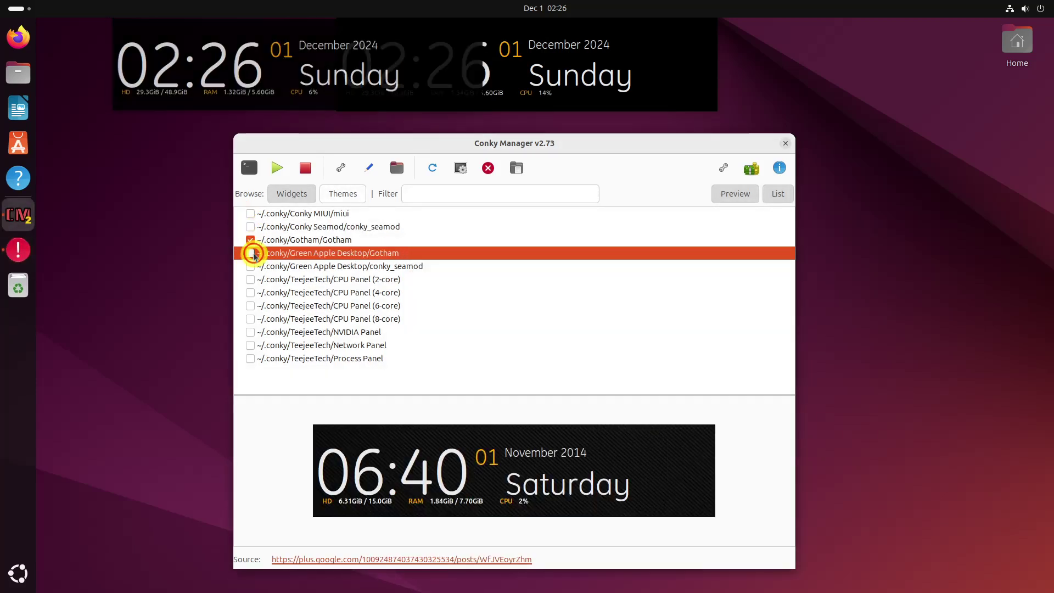
pyautogui.click(250, 267)
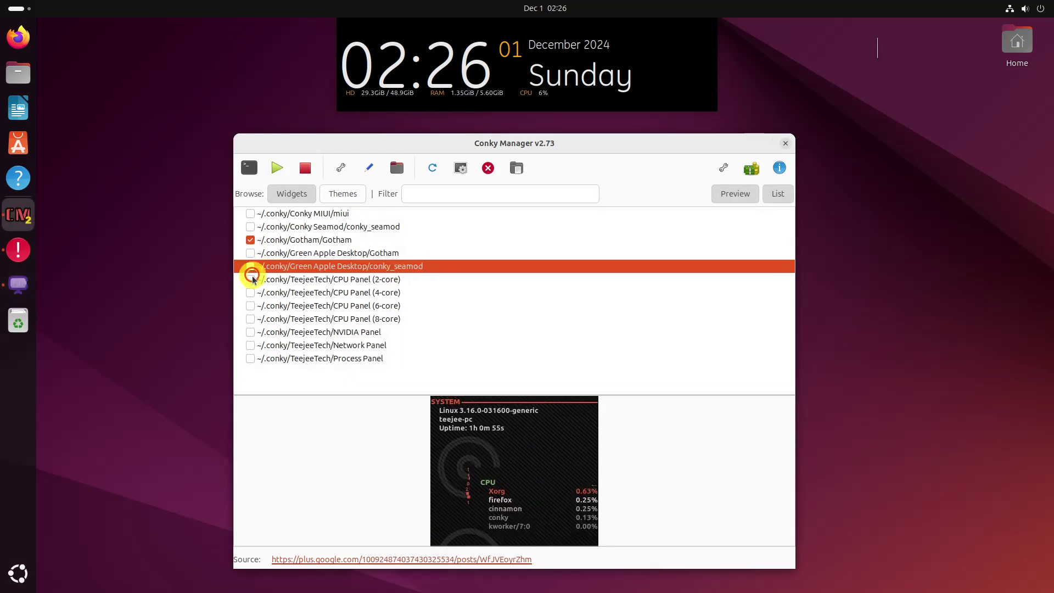
pyautogui.click(252, 281)
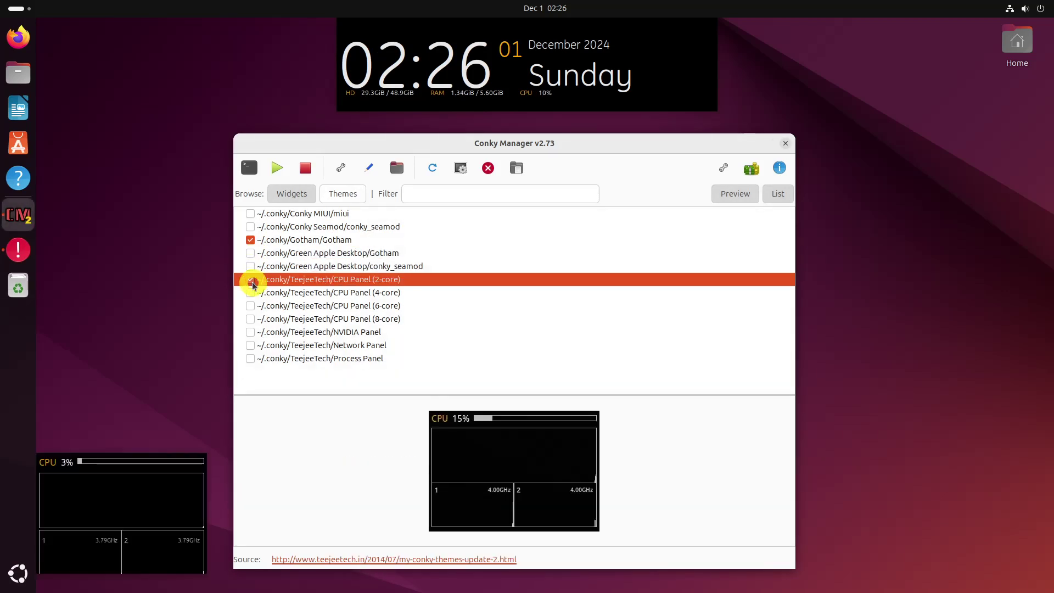
pyautogui.click(252, 282)
pyautogui.click(250, 294)
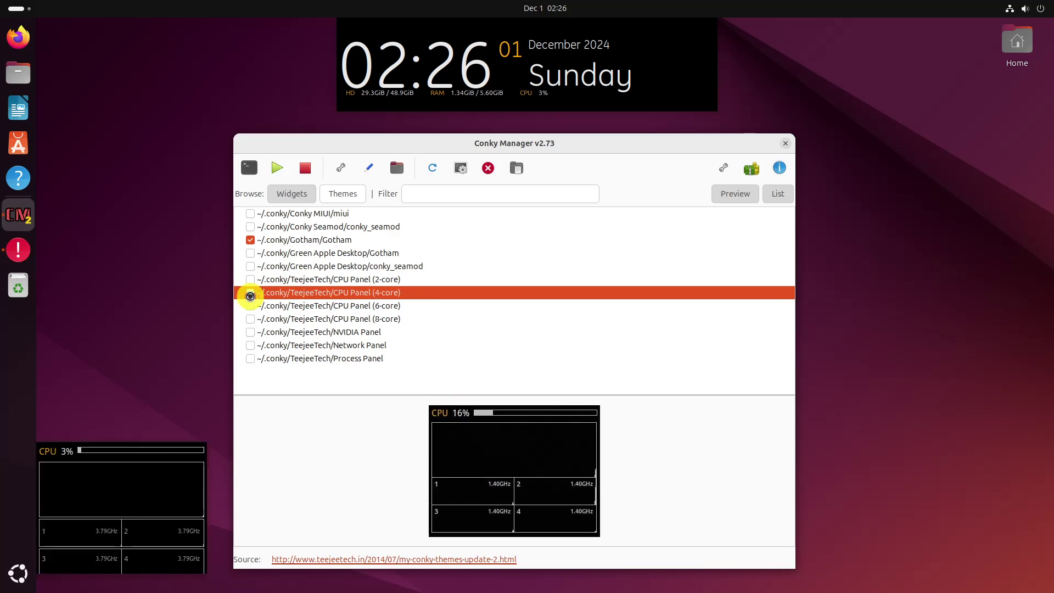
pyautogui.click(249, 227)
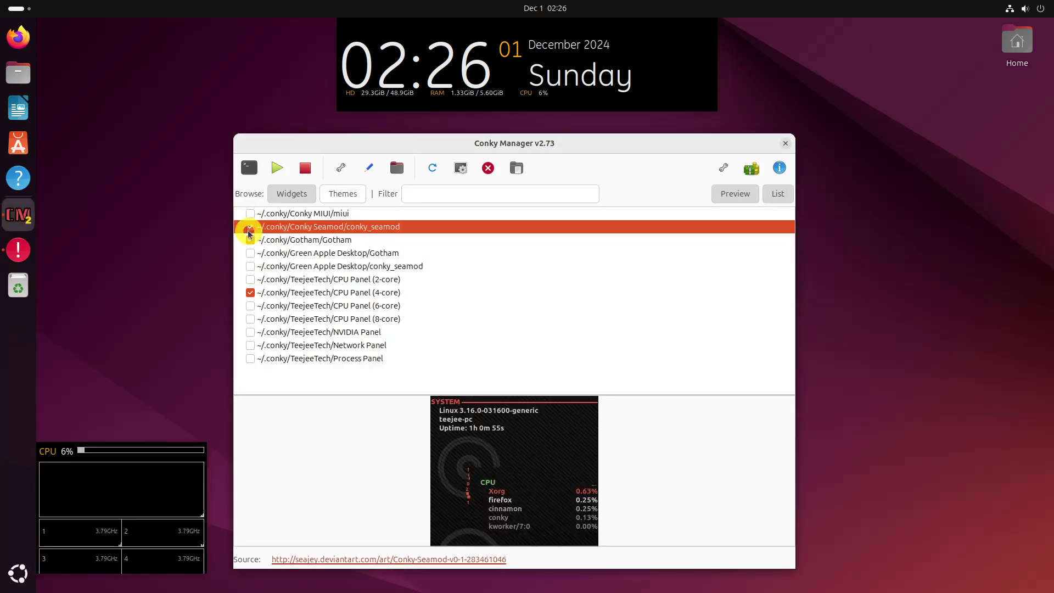
pyautogui.click(18, 250)
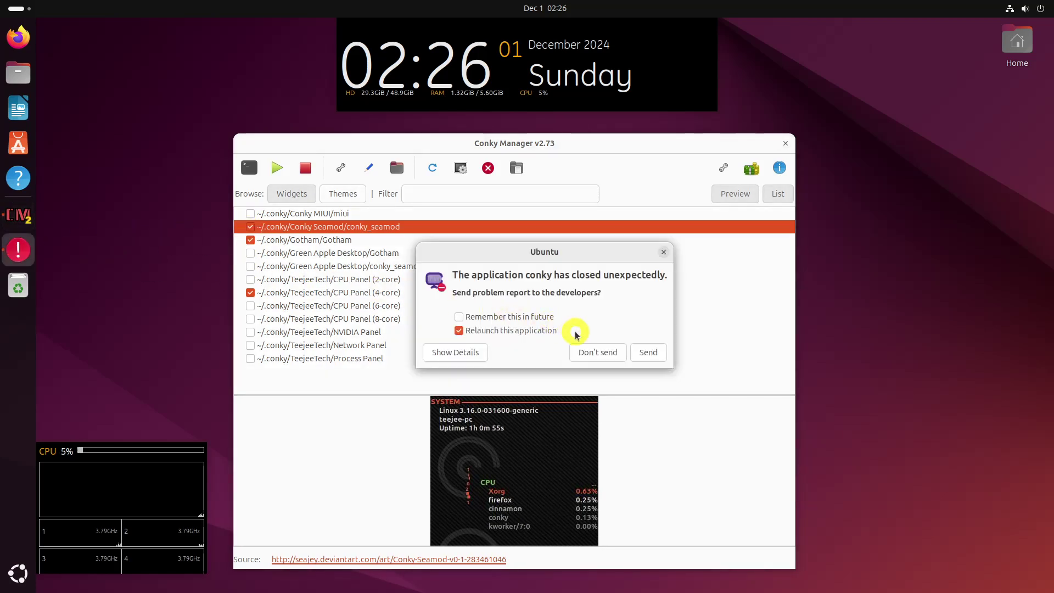
# Step: Send the conky crash report, authenticating with the account password, keeping Gotham enabled
pyautogui.click(648, 355)
pyautogui.click(250, 240)
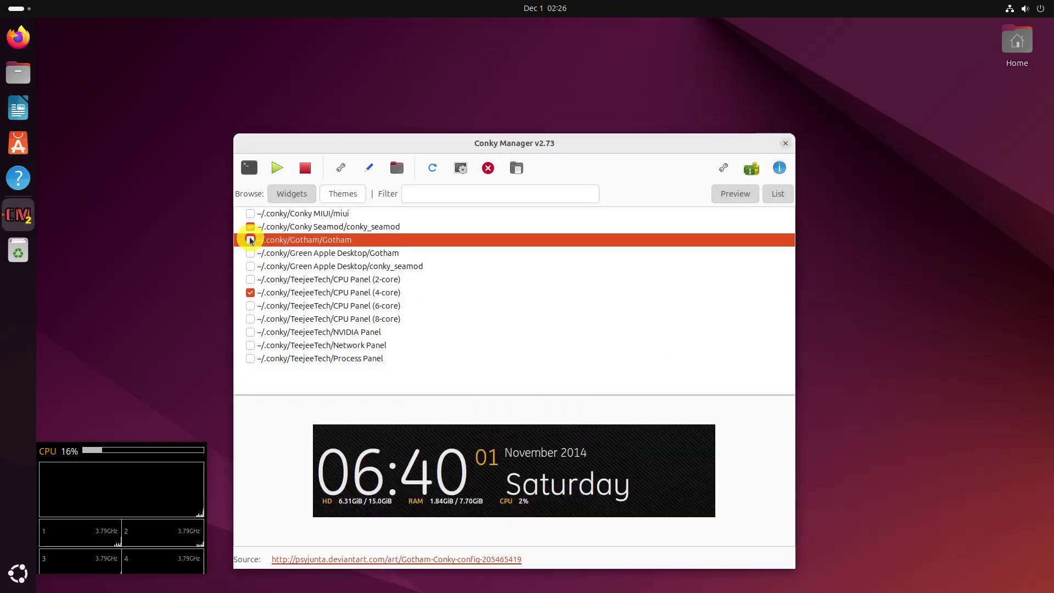
pyautogui.click(251, 240)
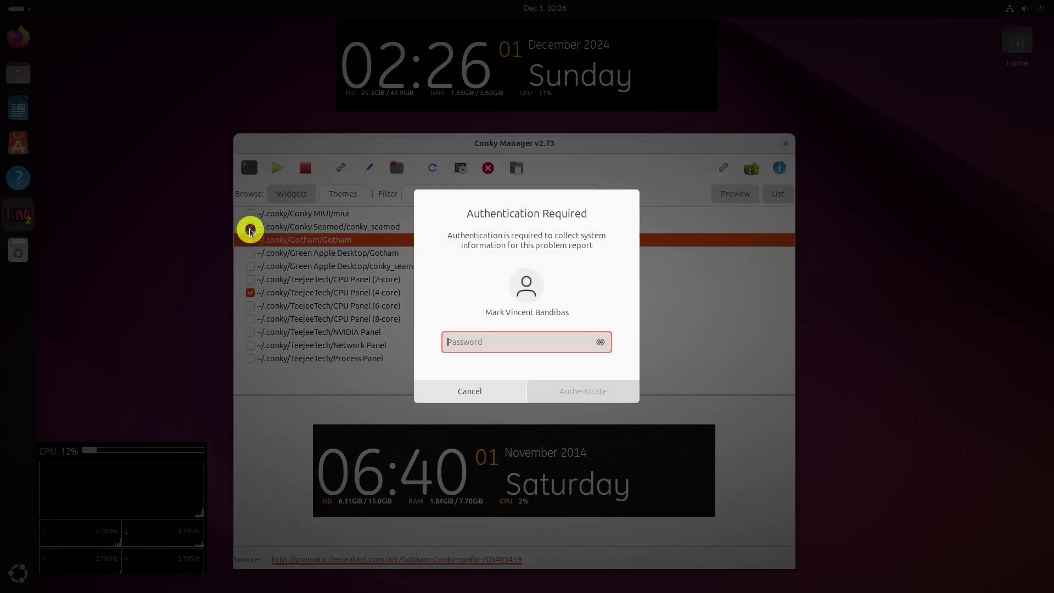
pyautogui.write('●●●●●')
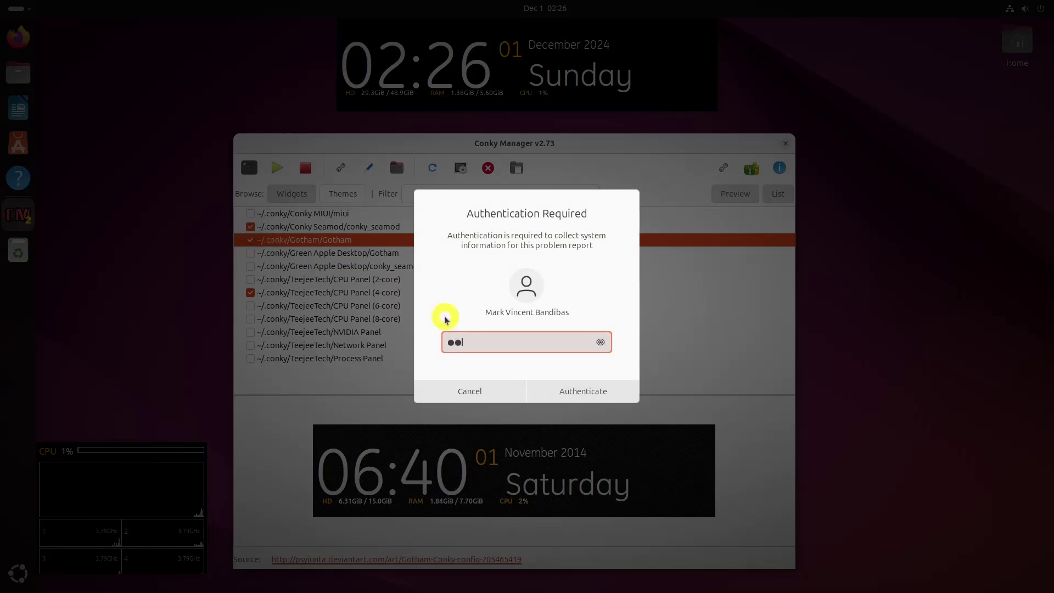
pyautogui.click(584, 391)
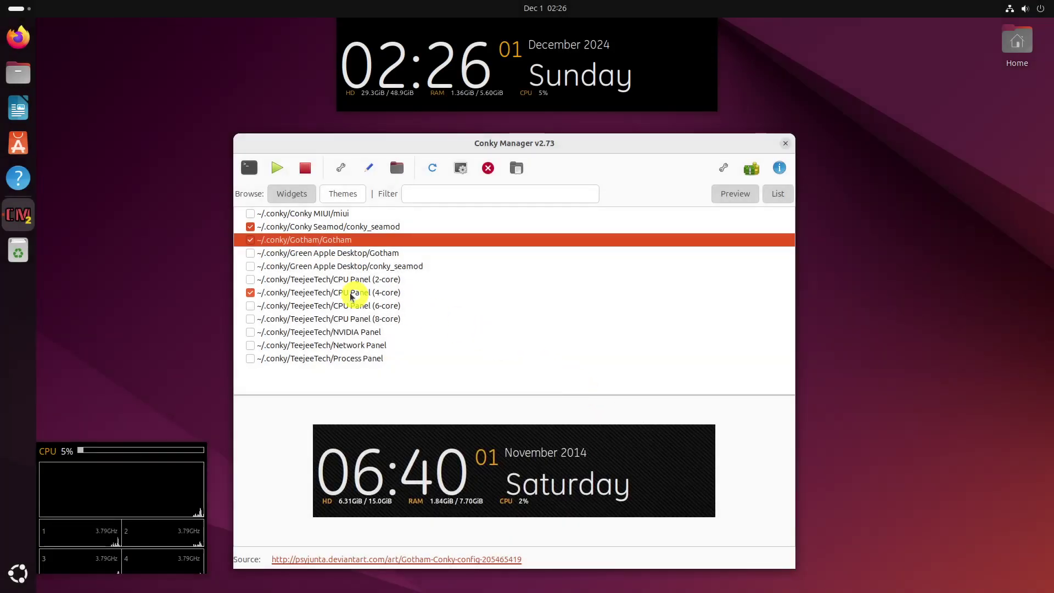
# Step: Preview Conky Seamod, CPU Panel (2-core) and Network Panel, then enable Process Panel
pyautogui.click(253, 227)
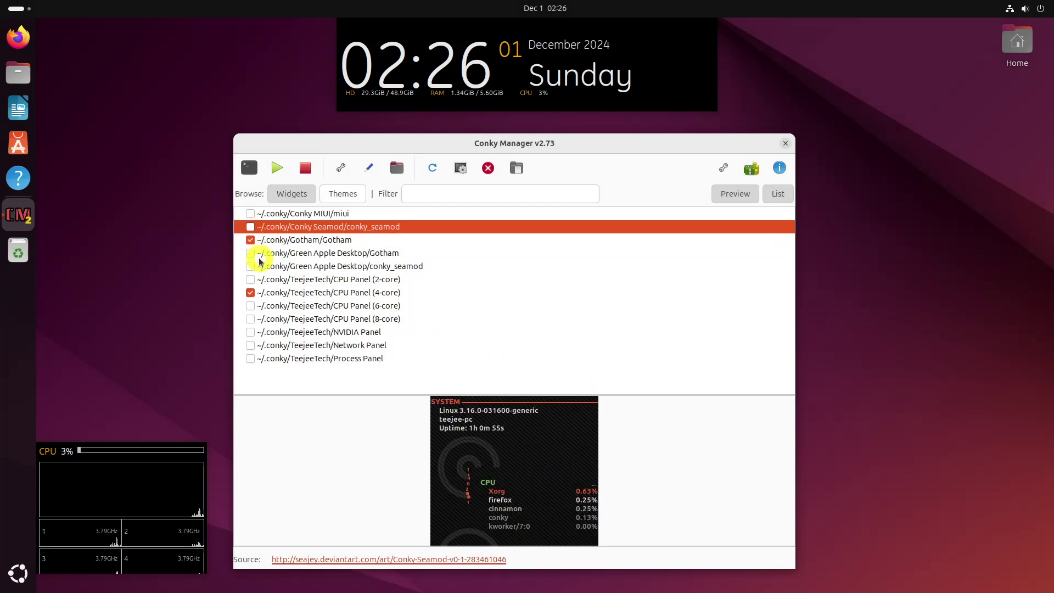
pyautogui.click(248, 280)
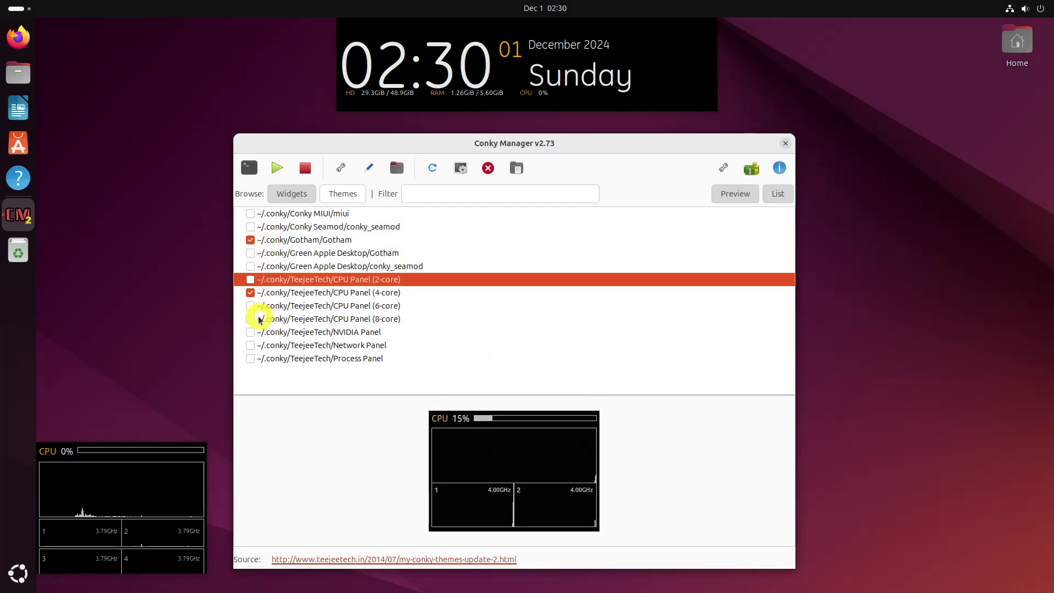
pyautogui.click(250, 350)
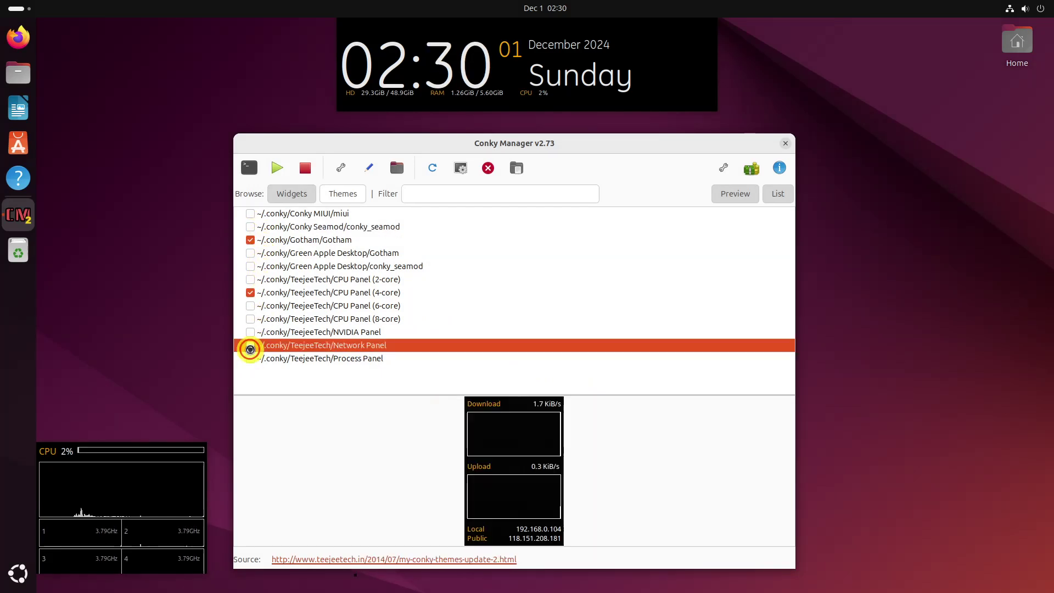
pyautogui.click(248, 357)
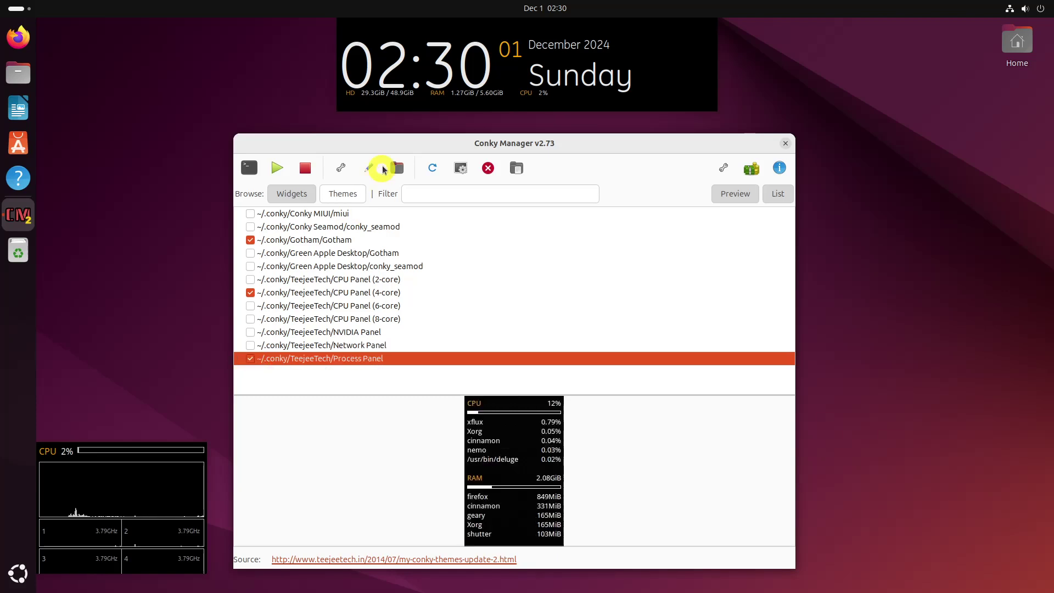
pyautogui.moveTo(383, 145); pyautogui.dragTo(565, 150)
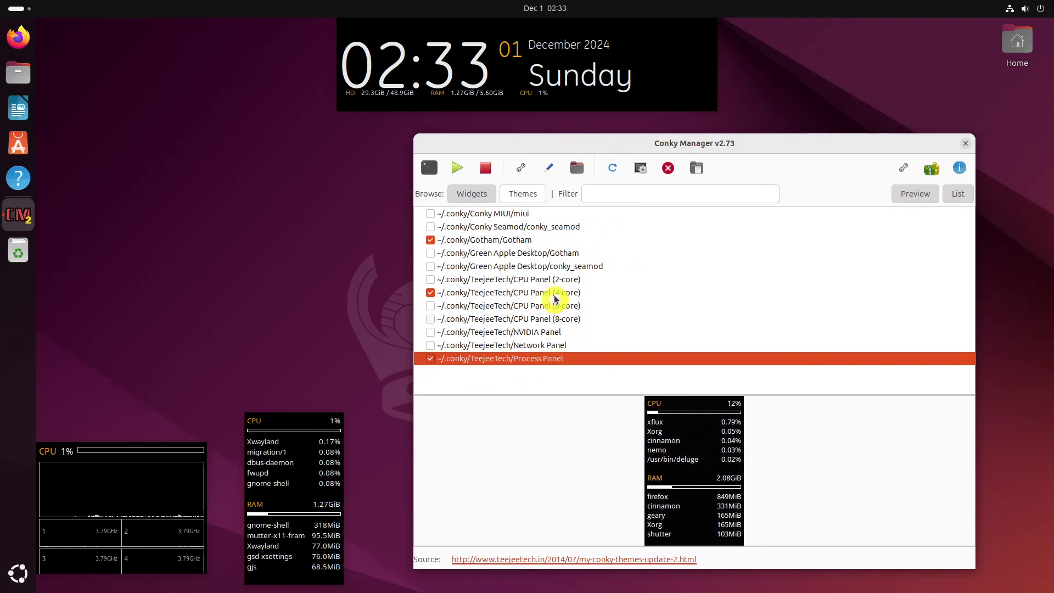
# Step: Apply the Green Apple Desktop theme from the Themes list
pyautogui.click(536, 194)
pyautogui.click(431, 214)
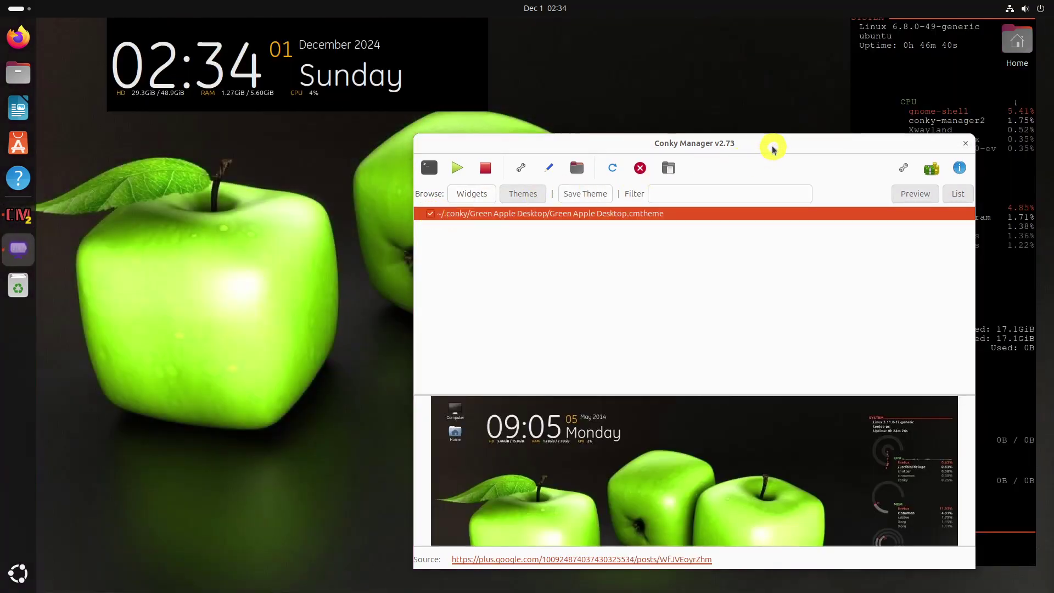
pyautogui.moveTo(774, 144); pyautogui.dragTo(487, 132)
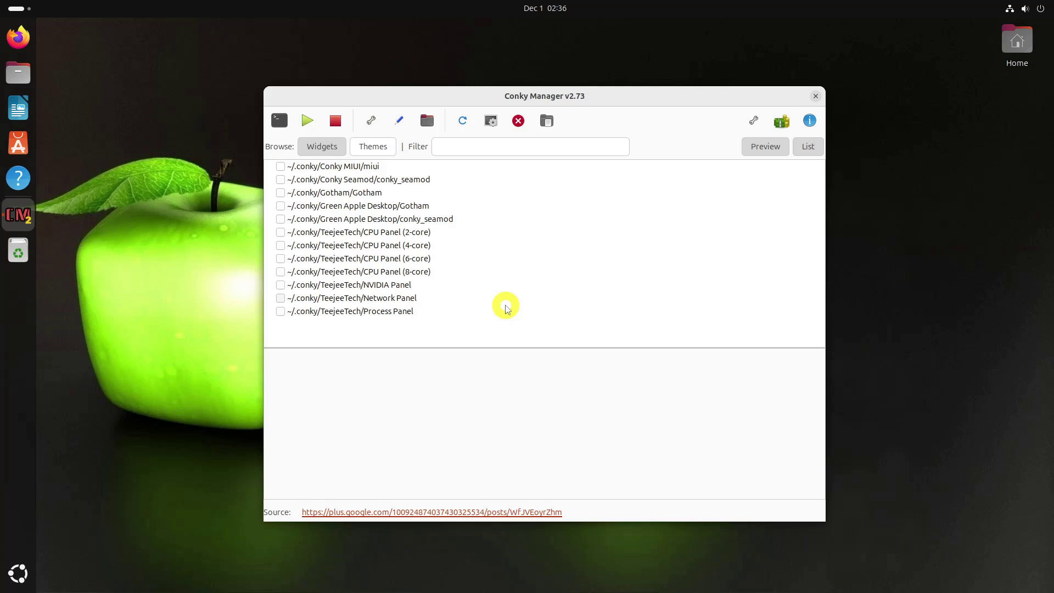
# Step: Turn on the Gotham clock widget and move the manager window lower
pyautogui.click(280, 192)
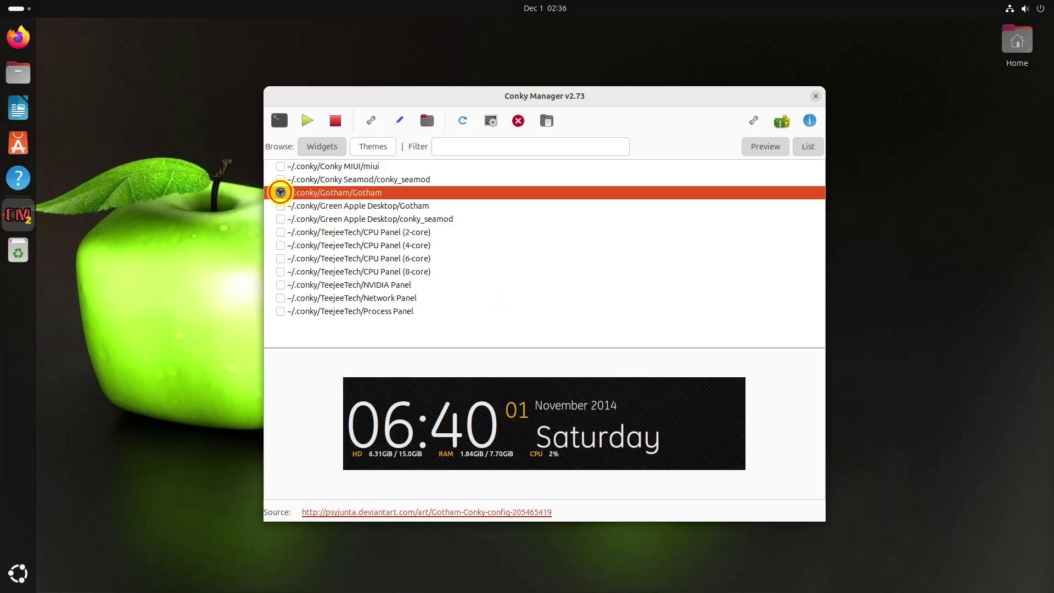
pyautogui.moveTo(633, 102); pyautogui.dragTo(630, 137)
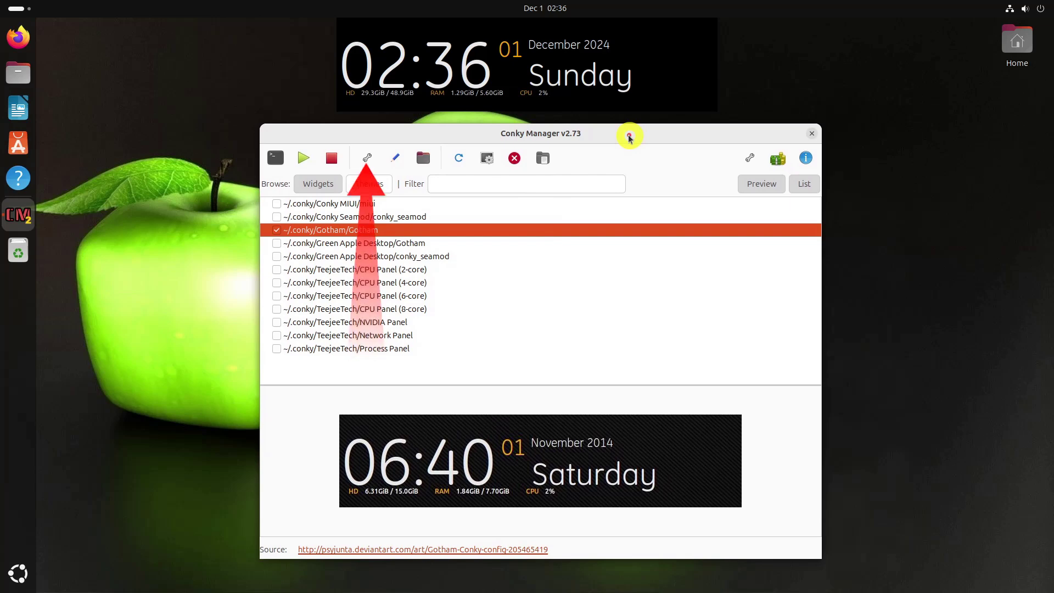
pyautogui.moveTo(630, 137); pyautogui.dragTo(628, 139)
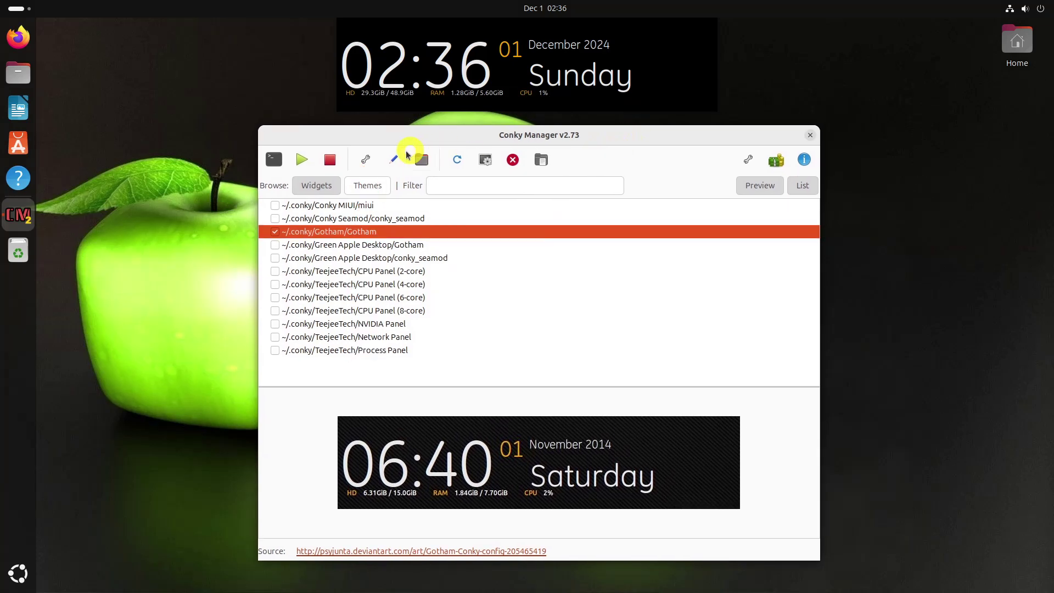
# Step: In Gotham's widget settings, try Bottom Left alignment, then apply Top Middle instead
pyautogui.click(367, 160)
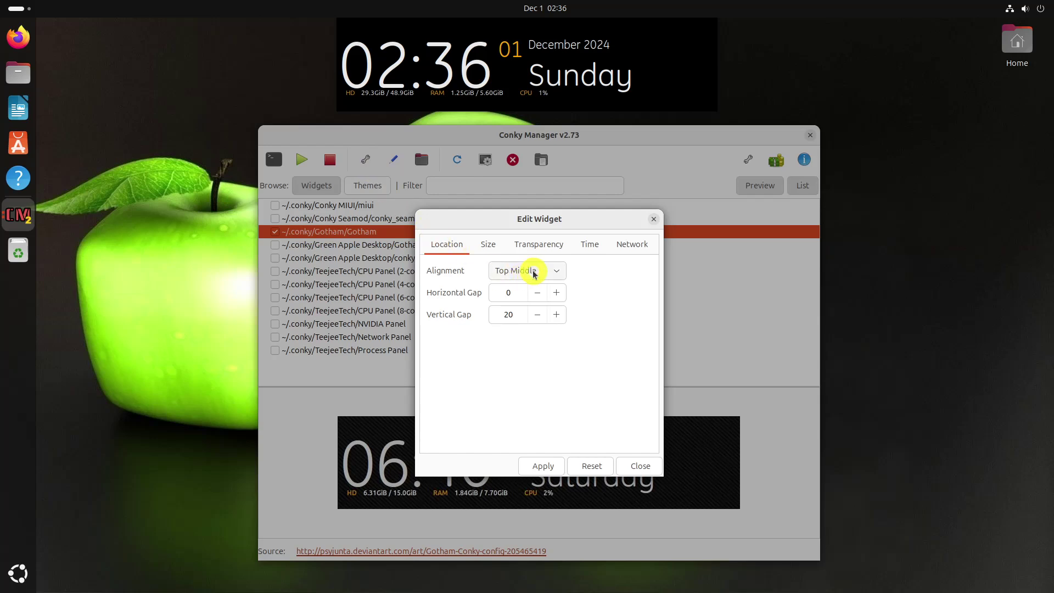
pyautogui.click(535, 271)
pyautogui.click(530, 287)
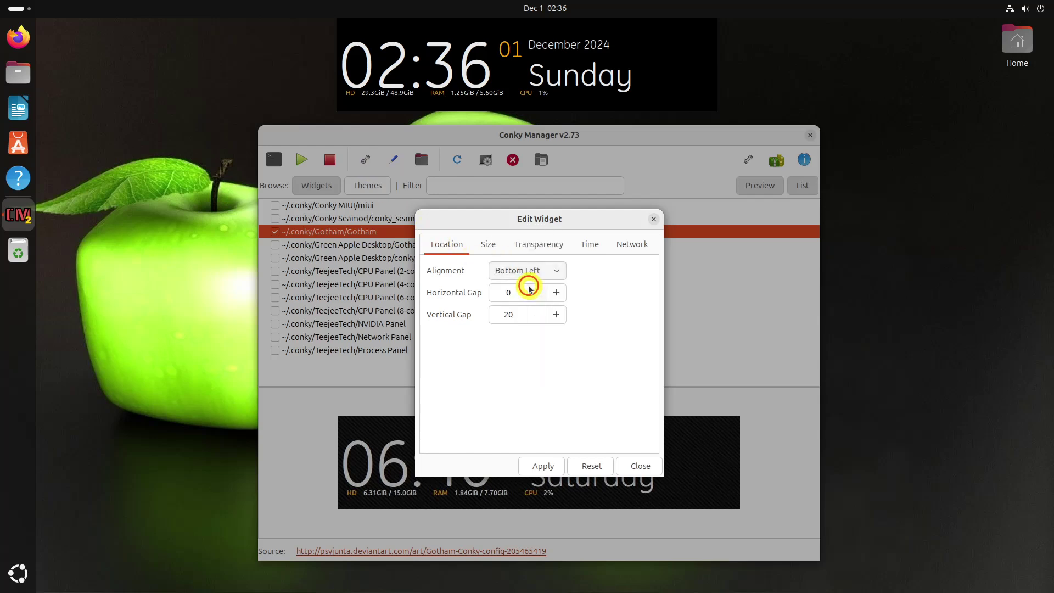
pyautogui.click(543, 465)
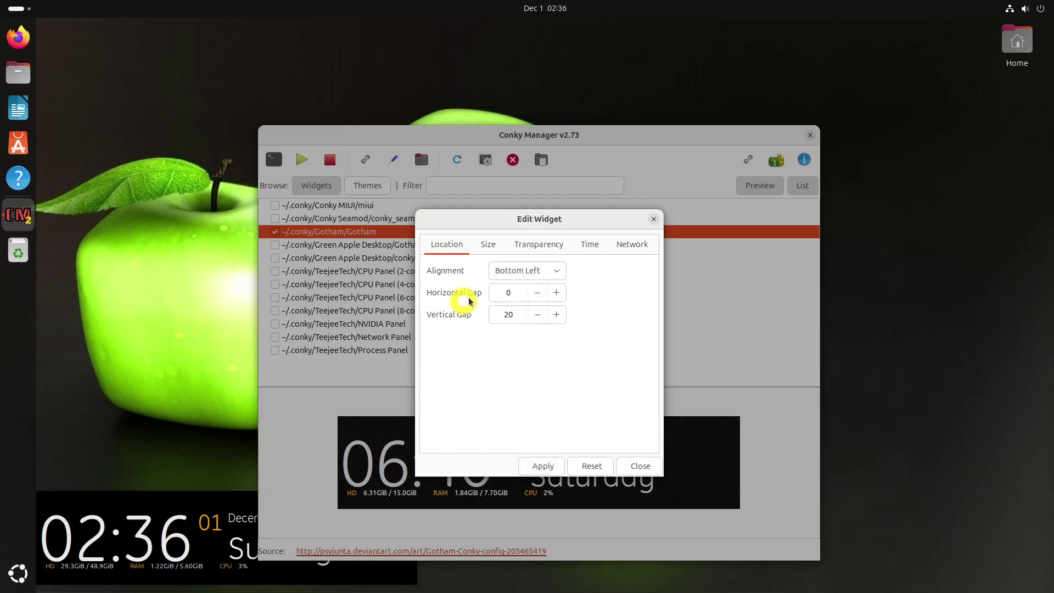
pyautogui.click(521, 271)
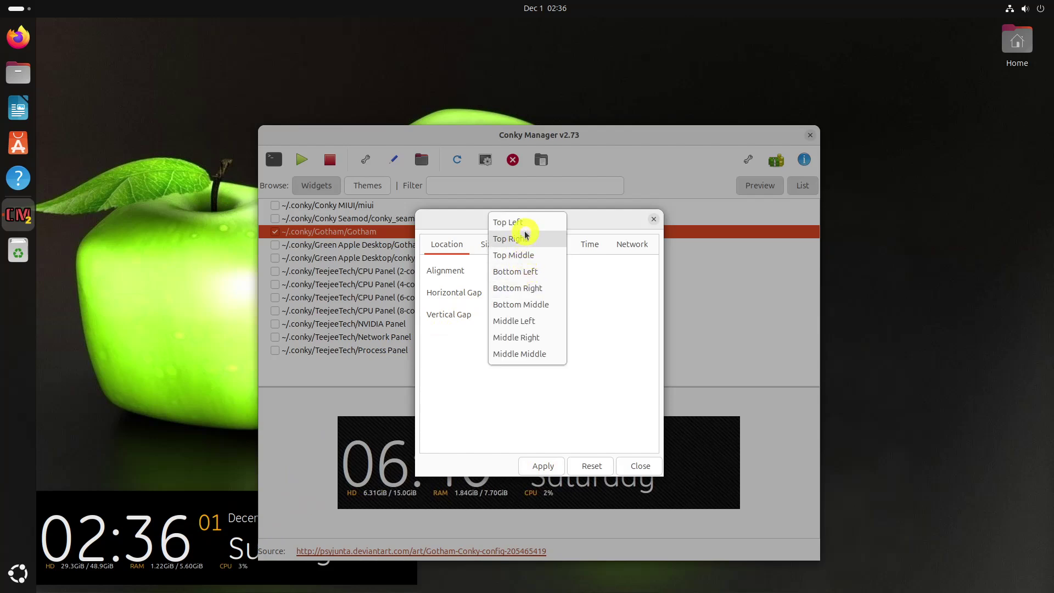
pyautogui.click(532, 263)
pyautogui.click(551, 464)
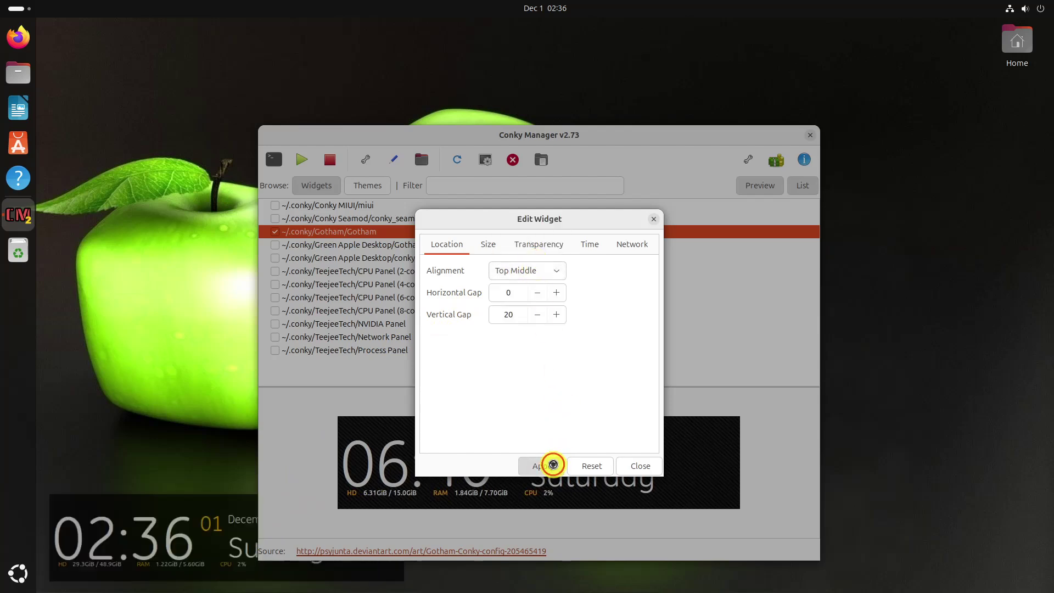
# Step: Set the Gotham widget's transparency type to Transparent and apply it
pyautogui.click(486, 243)
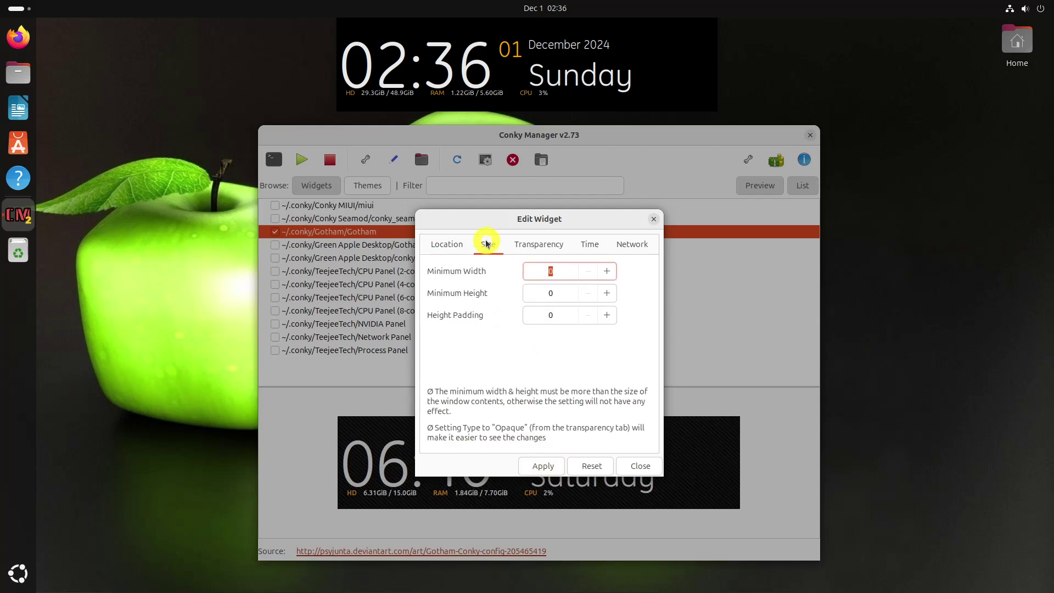
pyautogui.click(539, 244)
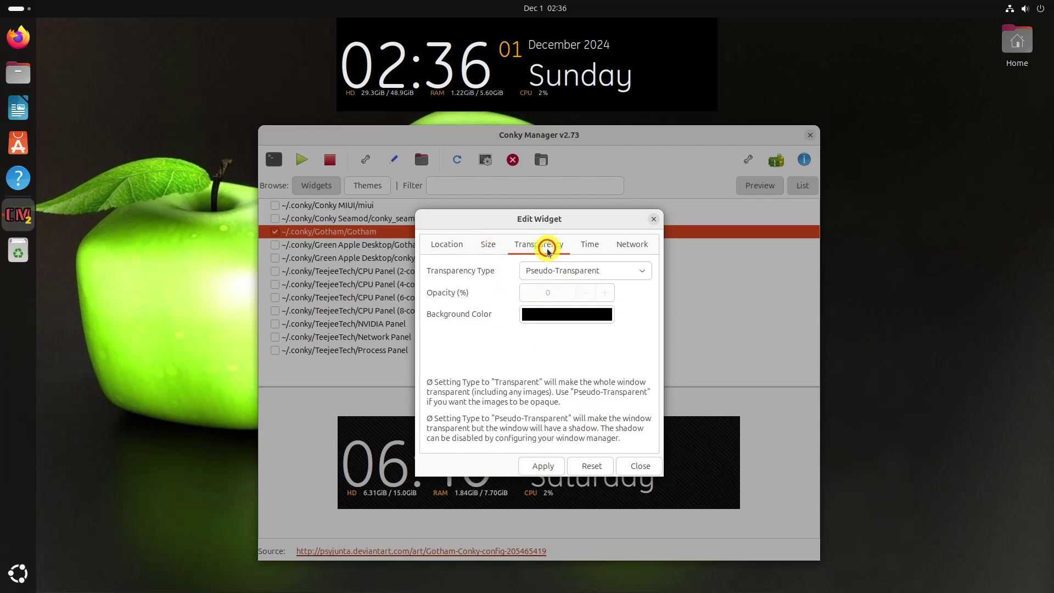
pyautogui.click(619, 271)
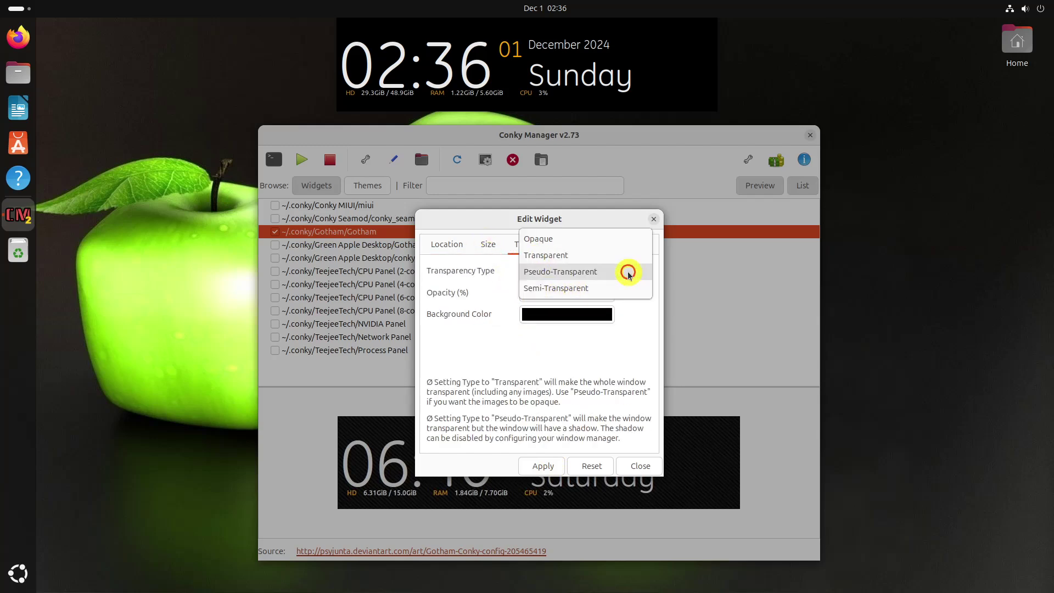
pyautogui.click(605, 253)
pyautogui.click(541, 466)
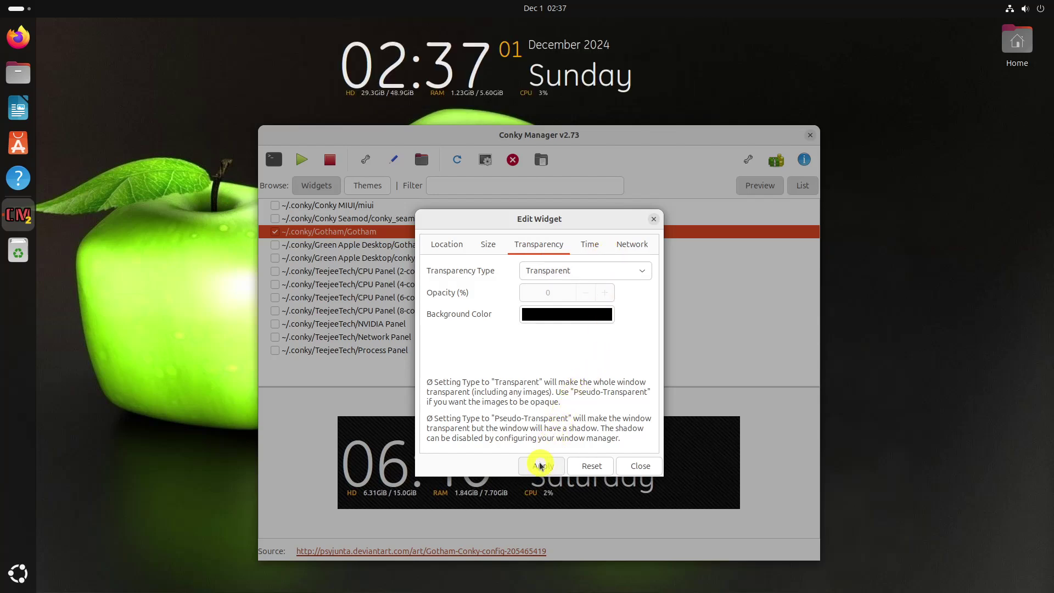
# Step: Give the clock a green background colour, apply it, and close the widget settings
pyautogui.click(593, 313)
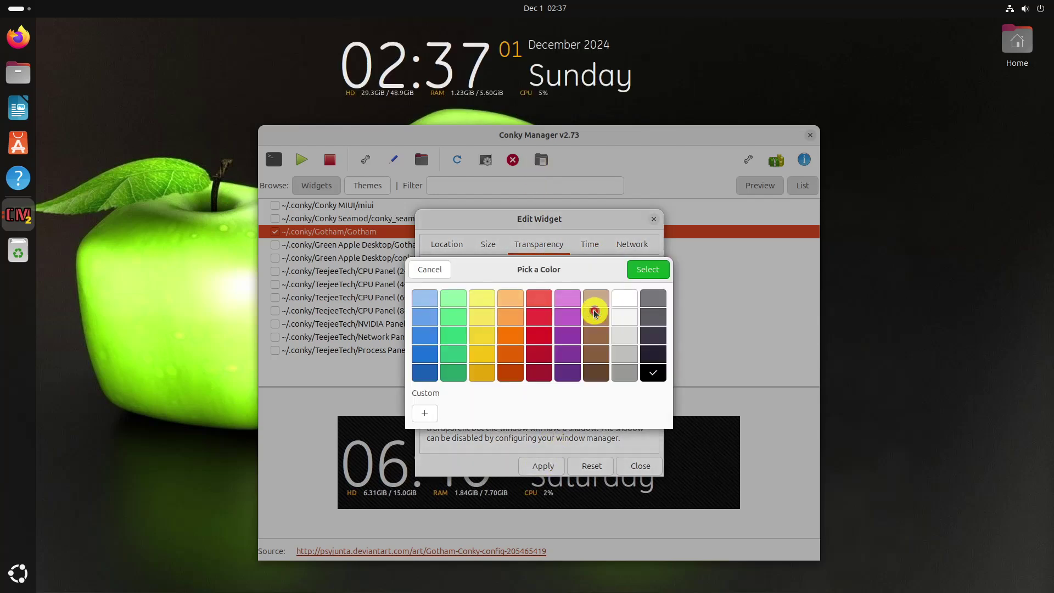
pyautogui.click(457, 322)
pyautogui.click(647, 269)
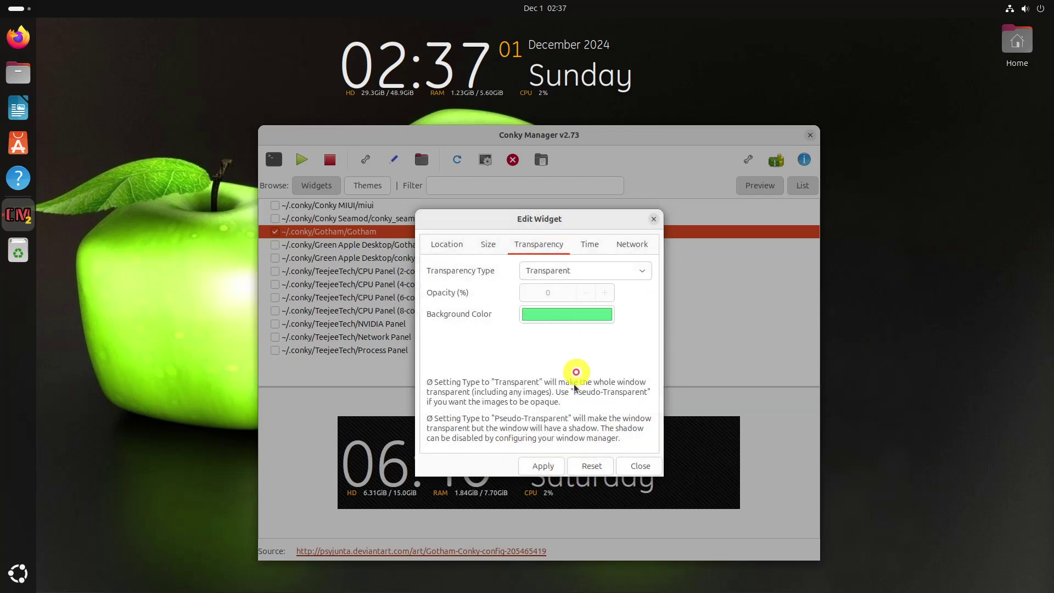
pyautogui.click(543, 465)
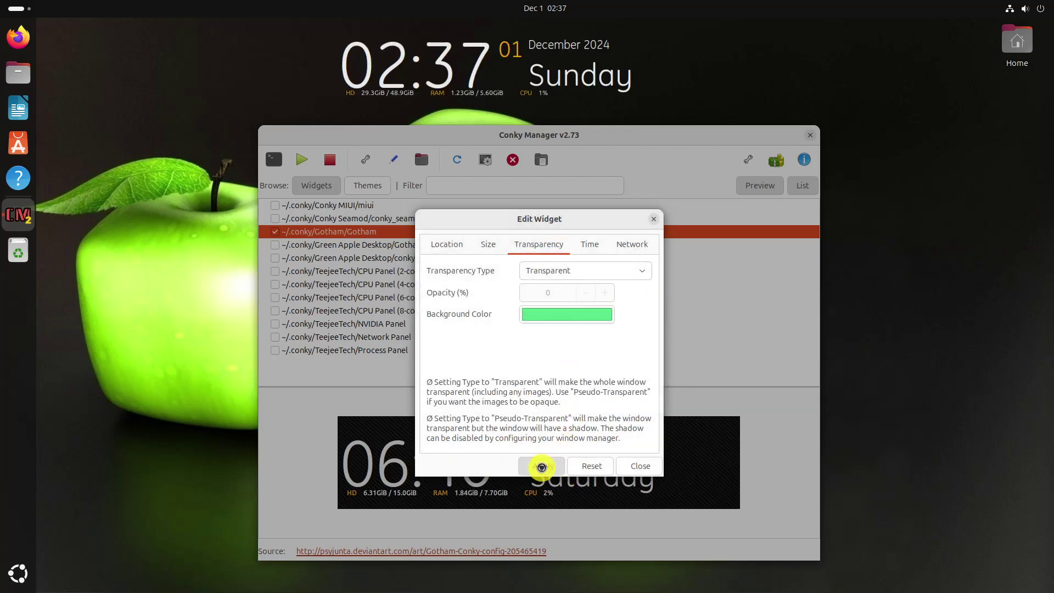
pyautogui.click(590, 243)
pyautogui.click(624, 243)
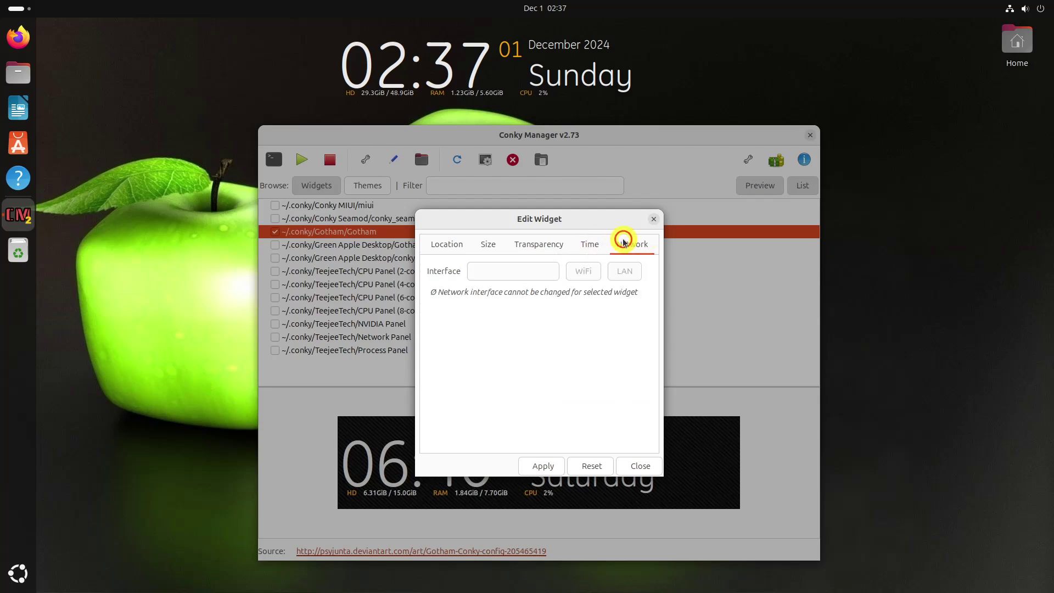
pyautogui.click(640, 466)
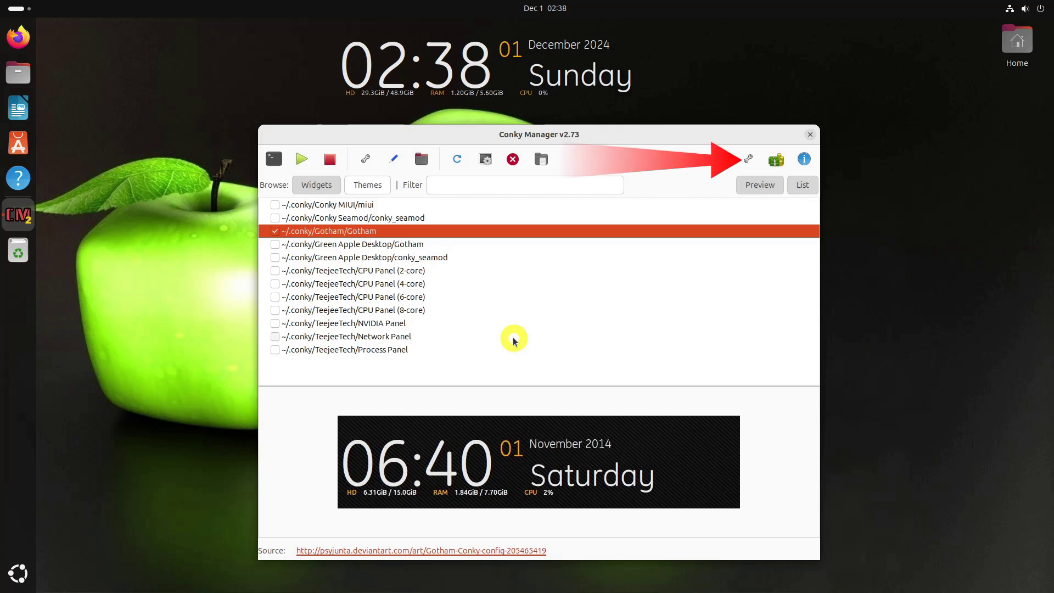
# Step: Enable 'Run Conky at system startup' in the general settings and save with OK
pyautogui.click(748, 160)
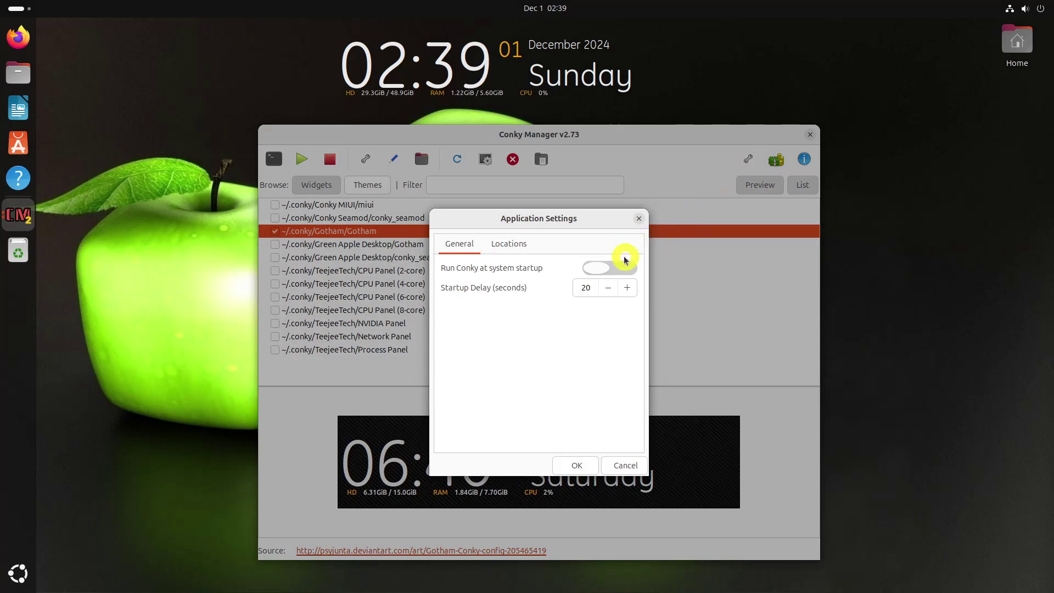
pyautogui.click(617, 269)
pyautogui.click(580, 466)
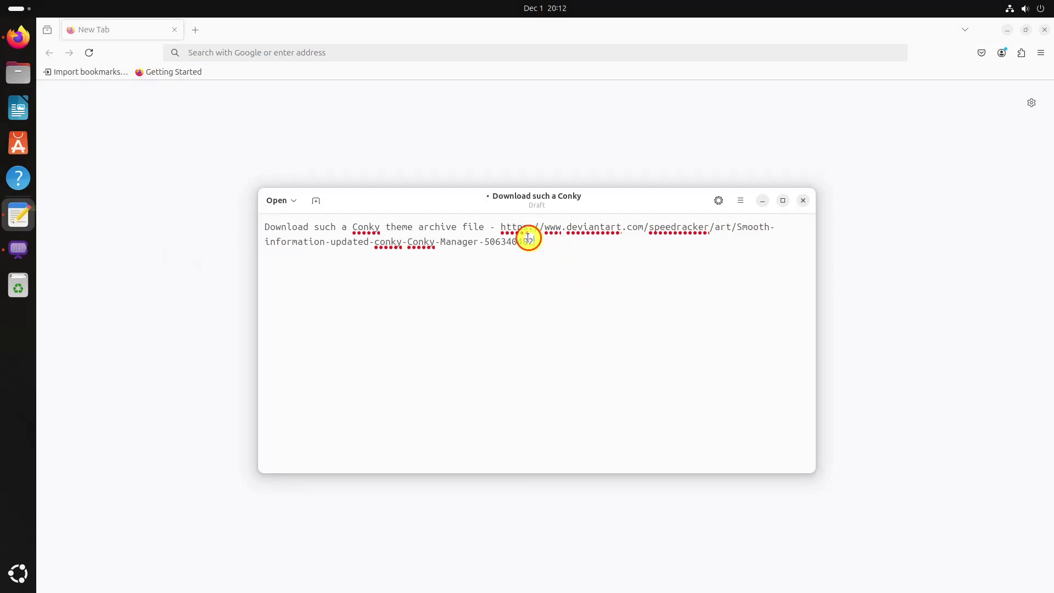
# Step: Copy the DeviantArt link from the note and paste-and-go it in Firefox's address bar
pyautogui.moveTo(532, 242); pyautogui.dragTo(505, 226)
pyautogui.rightClick(504, 226)
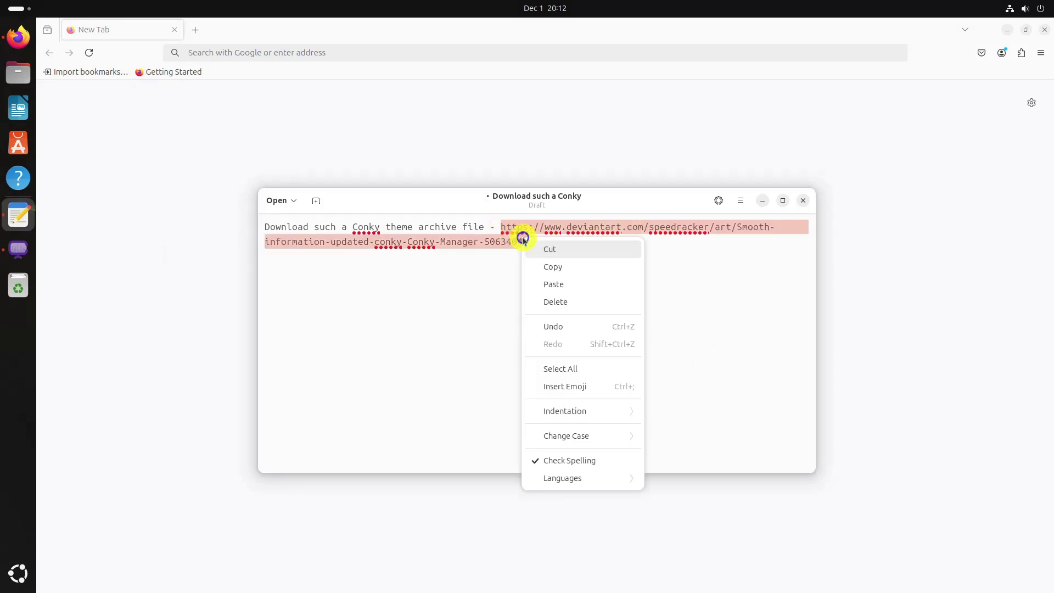
pyautogui.click(558, 265)
pyautogui.rightClick(336, 53)
pyautogui.click(370, 139)
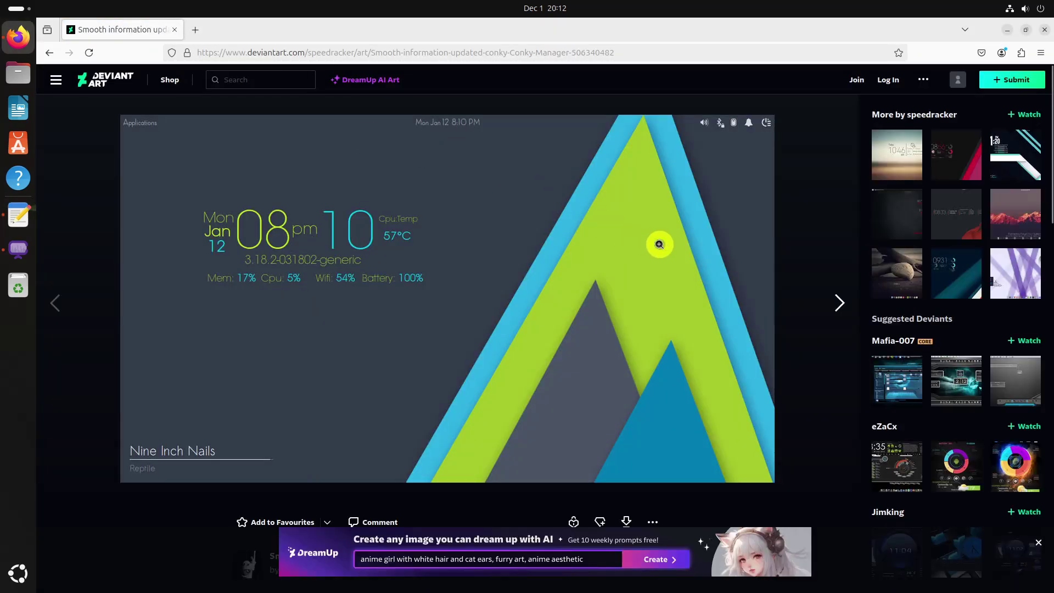
# Step: Start the Smooth information download and sign in to DeviantArt with username and password
pyautogui.scroll(-3, 659, 242)
pyautogui.click(626, 371)
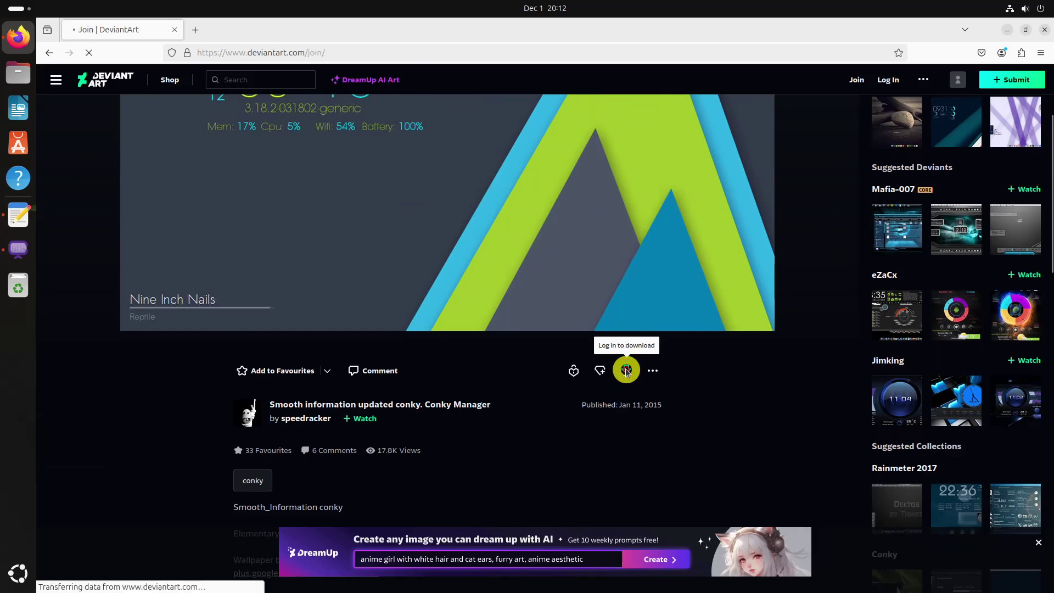
pyautogui.click(652, 464)
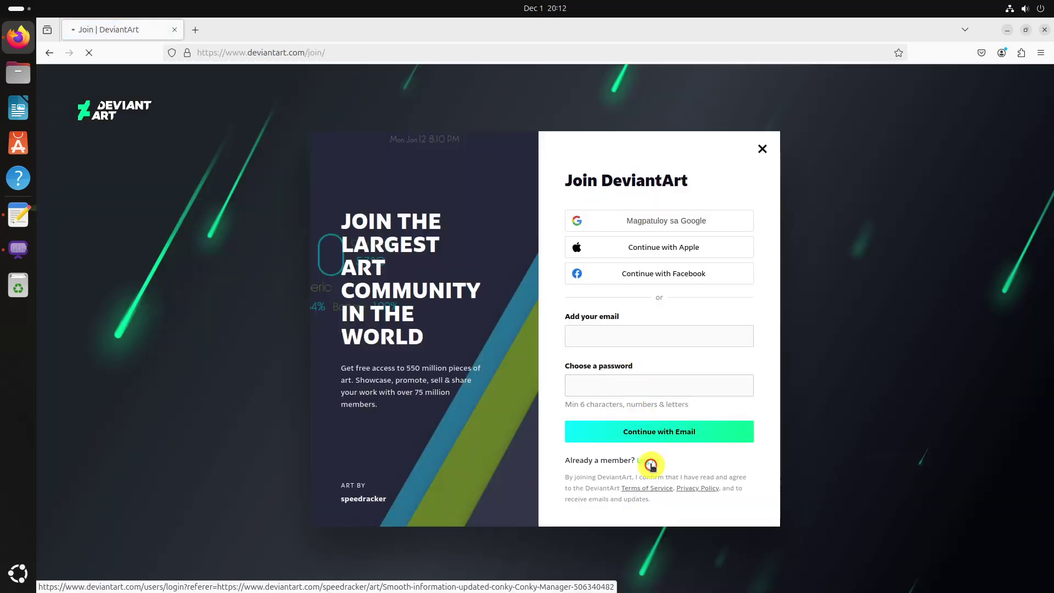
pyautogui.write('Stylenski')
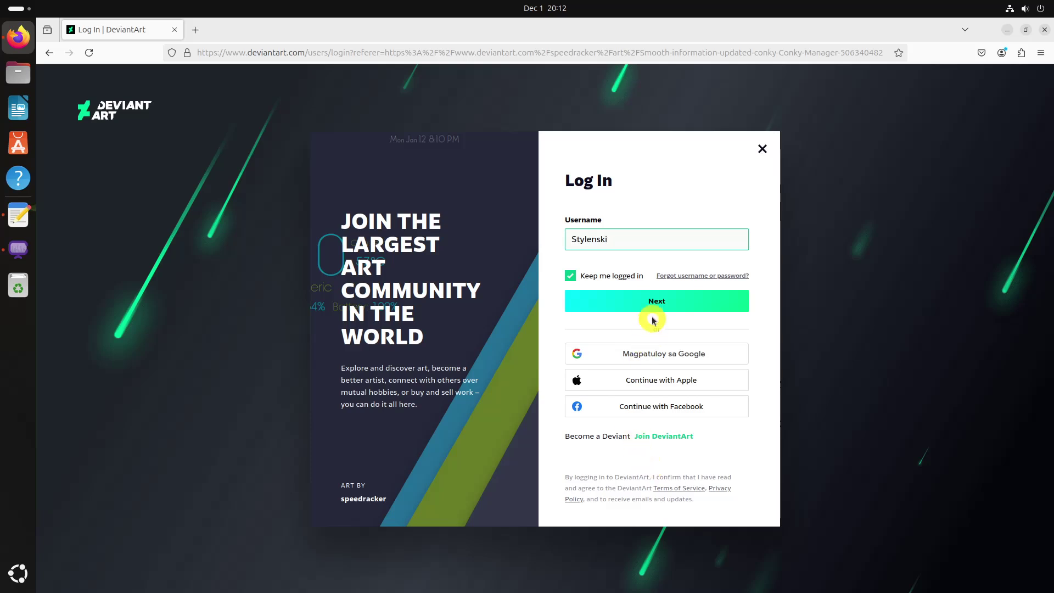
pyautogui.click(657, 302)
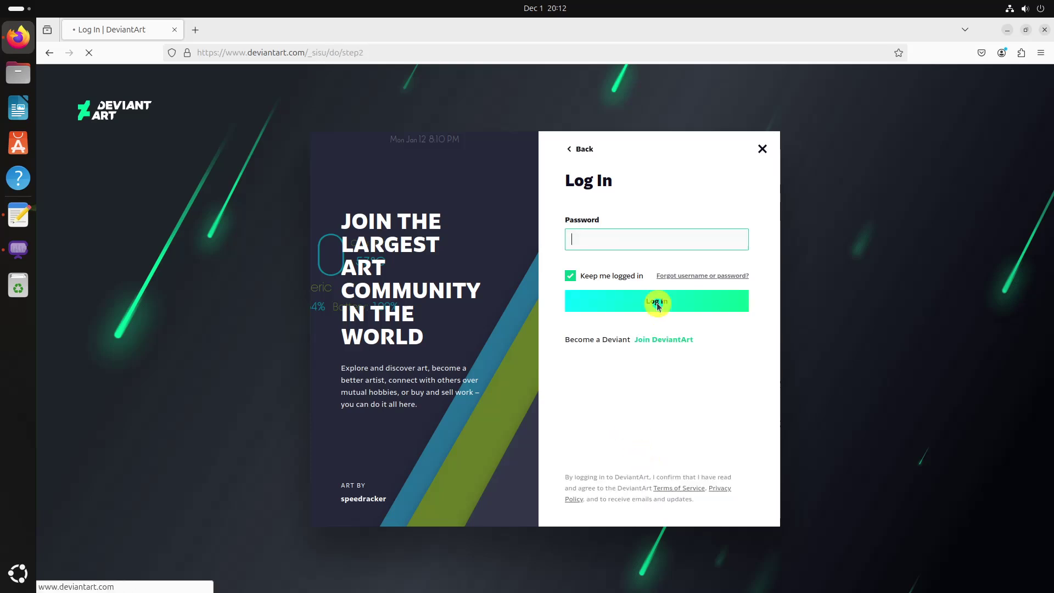
pyautogui.hotkey('ctrl', 'v')
pyautogui.click(659, 301)
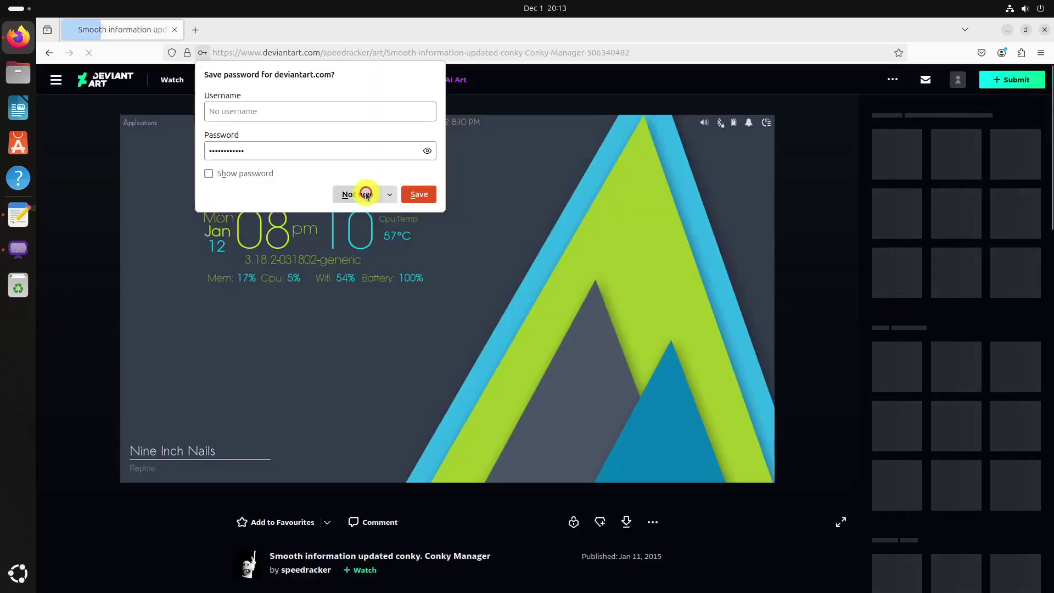
# Step: Decline saving the password, download the 39.2 KB .7z archive, then search the app grid
pyautogui.click(365, 195)
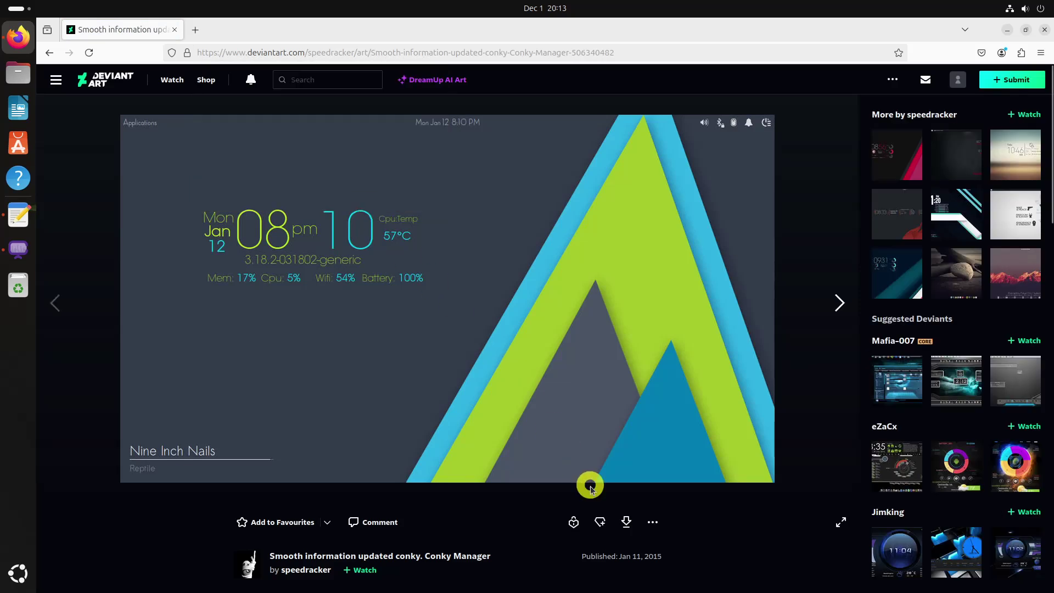
pyautogui.click(630, 526)
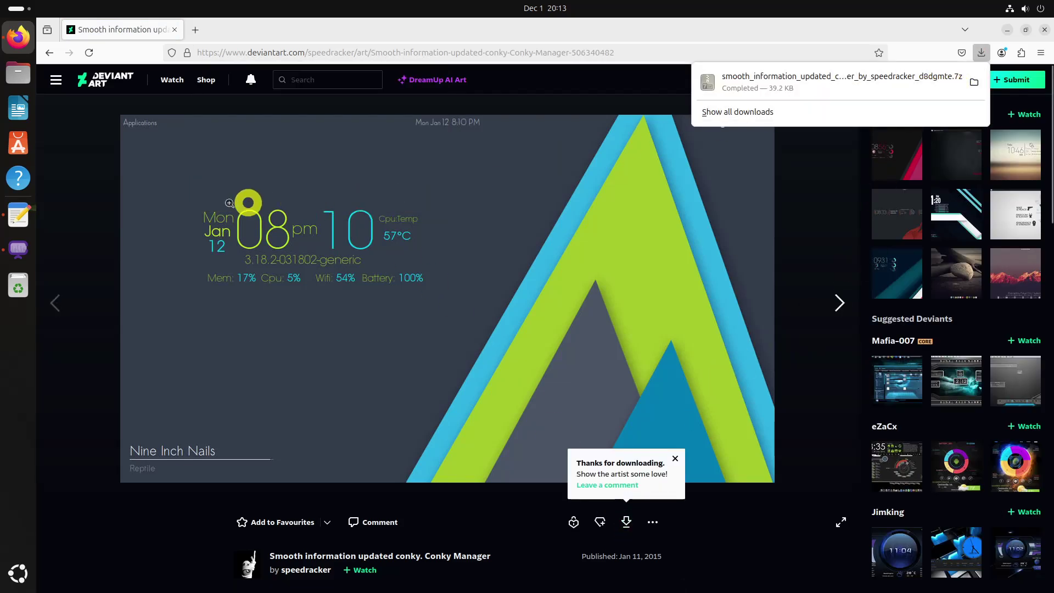
pyautogui.click(21, 571)
pyautogui.write('donk')
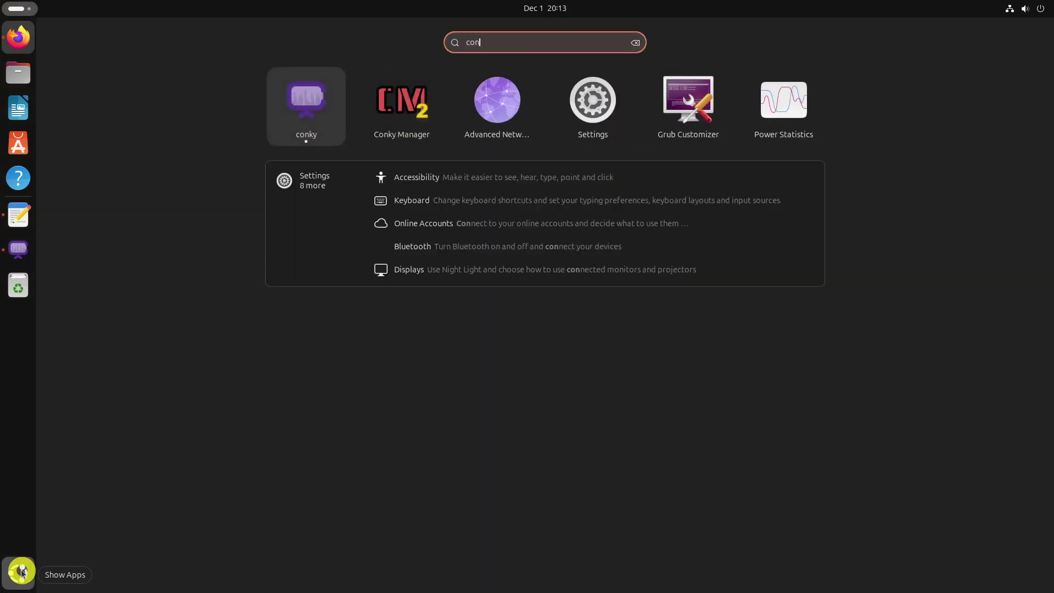
# Step: Launch Conky Manager and import the smooth_information .7z archive from Downloads
pyautogui.click(586, 118)
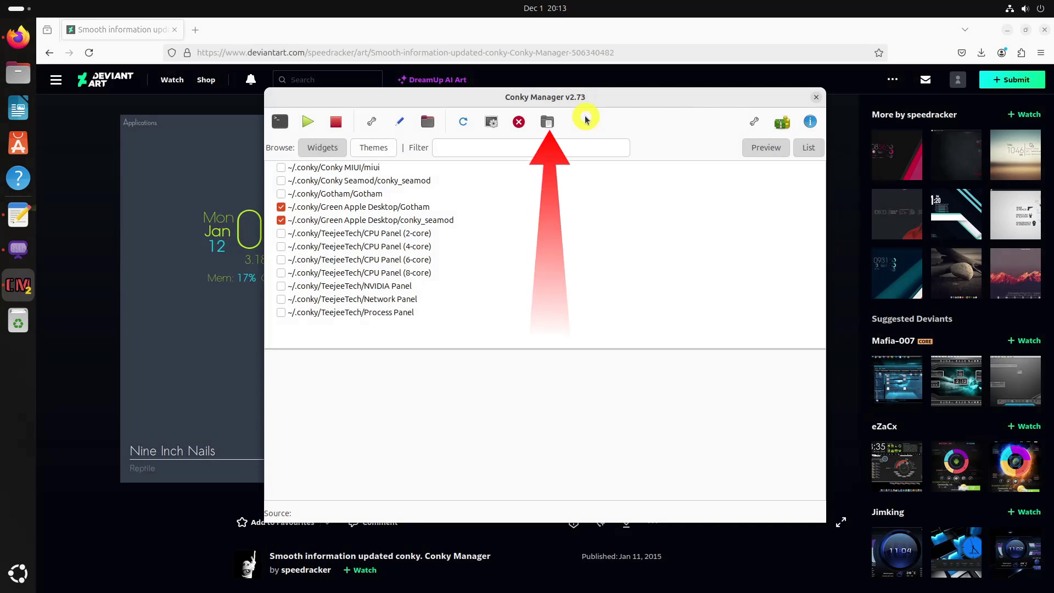
pyautogui.click(548, 122)
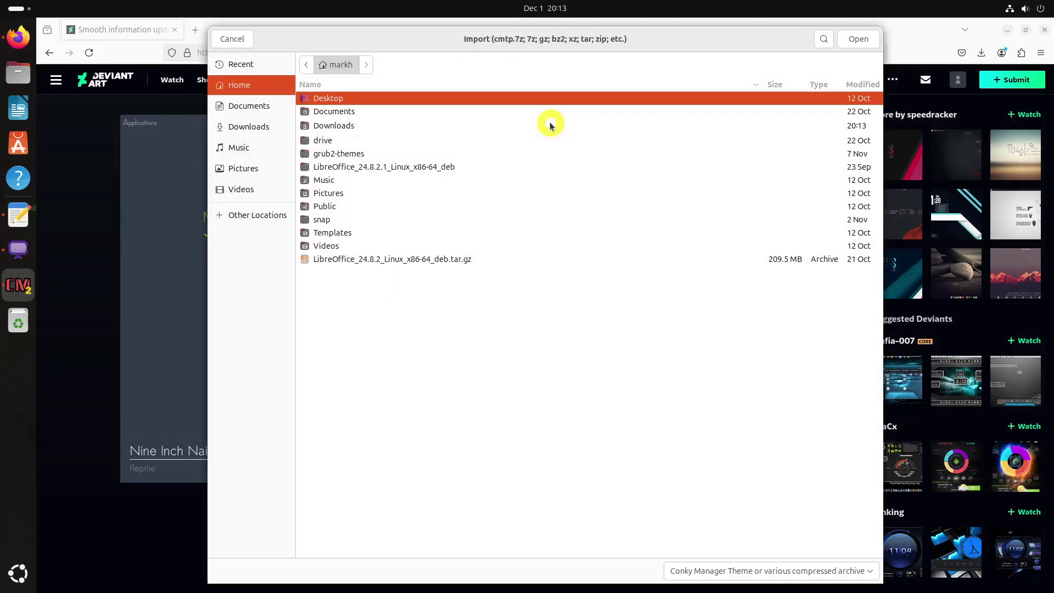
pyautogui.click(246, 127)
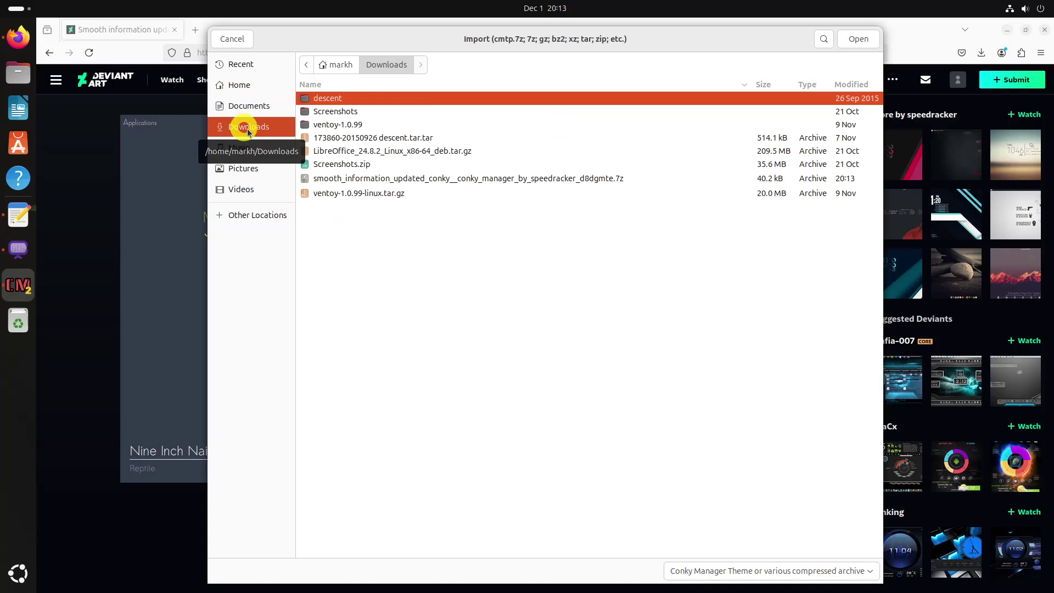
pyautogui.click(486, 178)
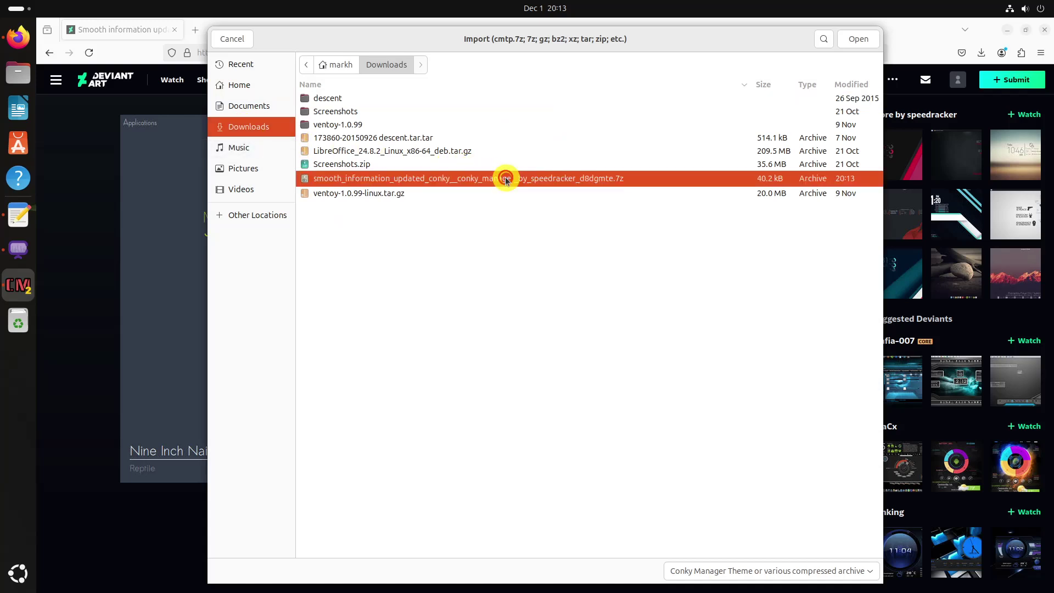
pyautogui.click(864, 38)
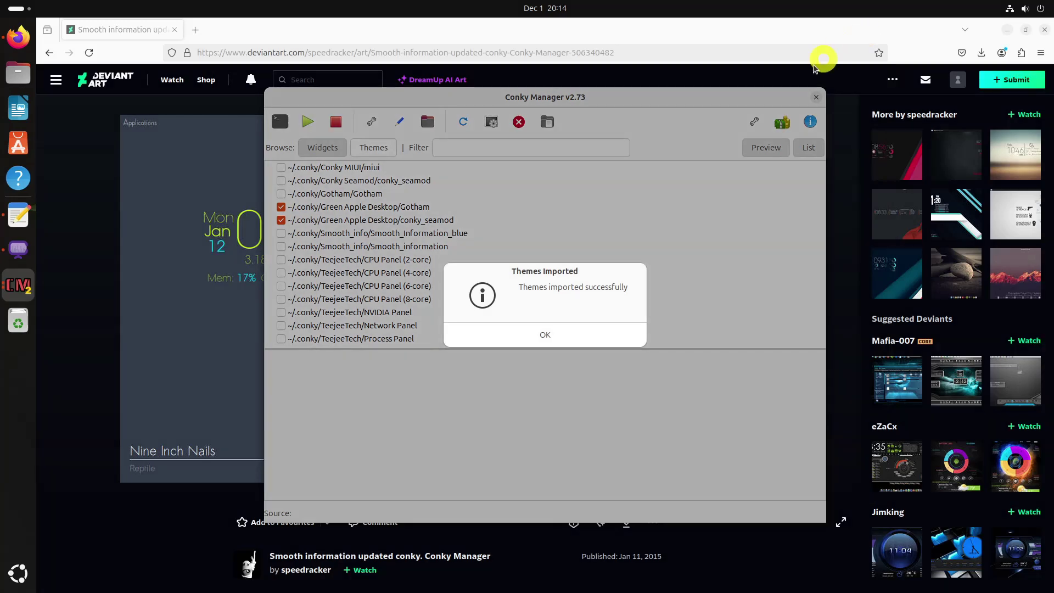
# Step: After the import confirmation, generate a Selected Widget preview for Smooth_information
pyautogui.click(563, 327)
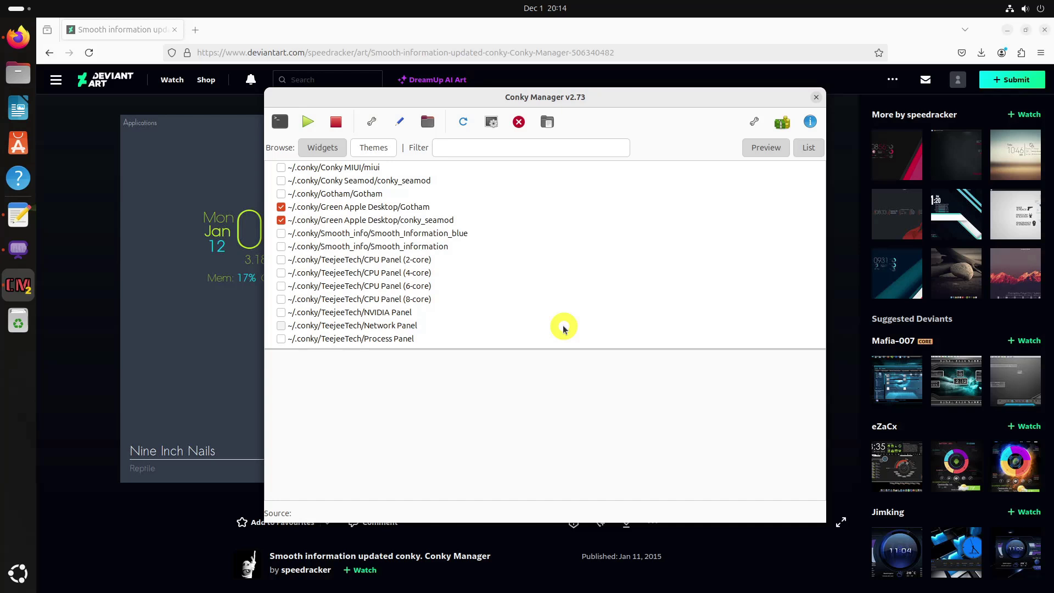
pyautogui.click(329, 246)
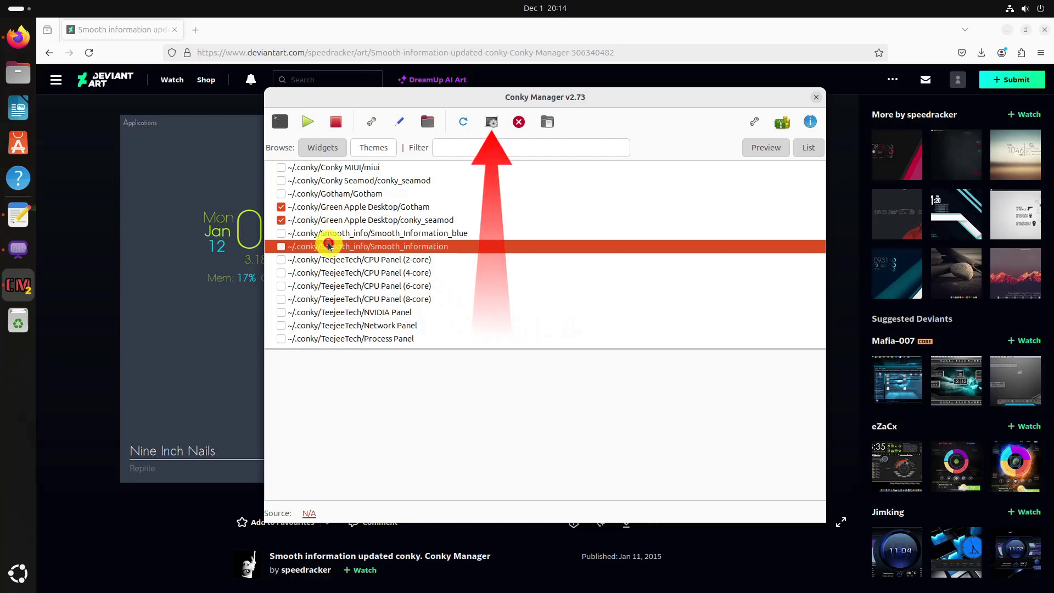
pyautogui.click(491, 121)
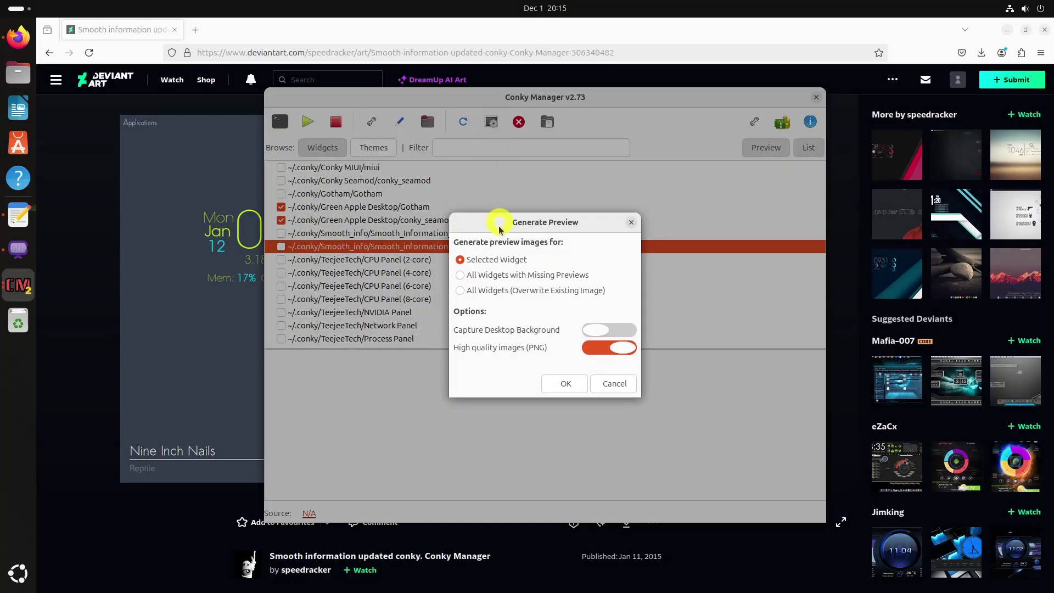
pyautogui.click(566, 383)
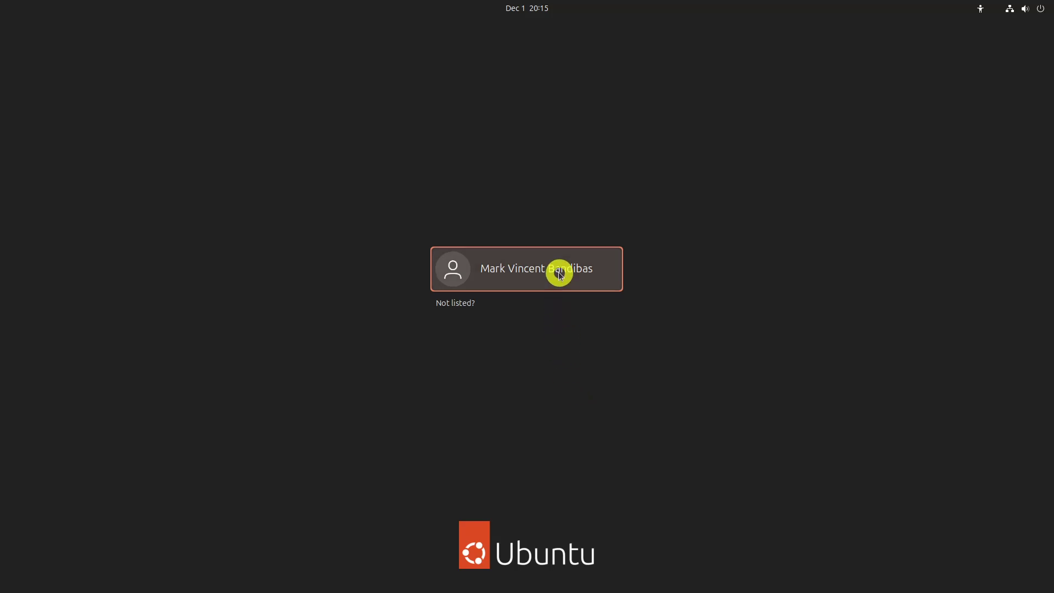
# Step: Log in to the user account and close the Ubuntu internal-error dialog with Don't send
pyautogui.click(559, 273)
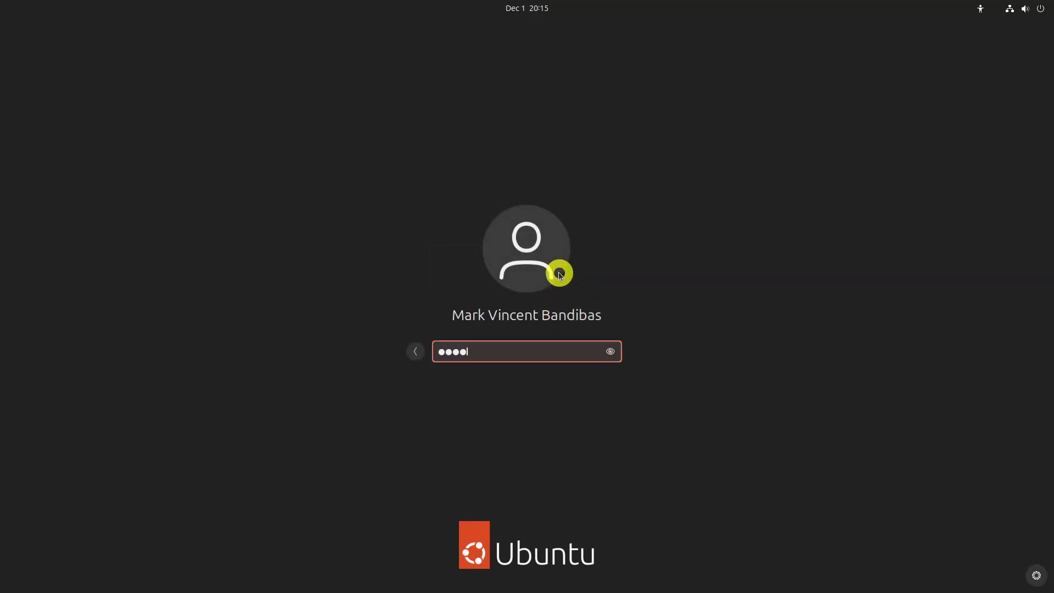
pyautogui.press('Return')
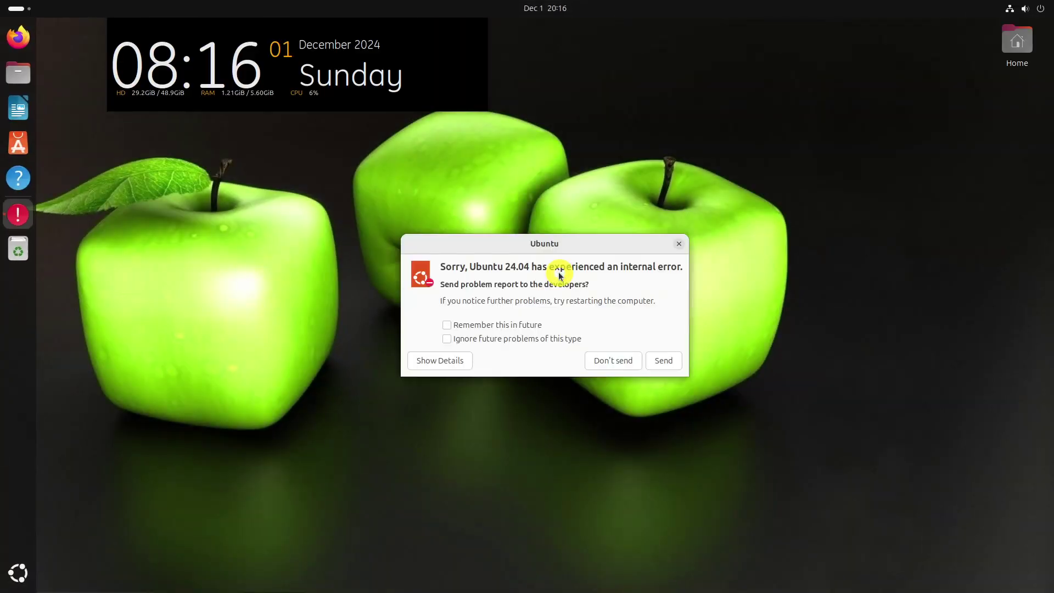
pyautogui.click(616, 353)
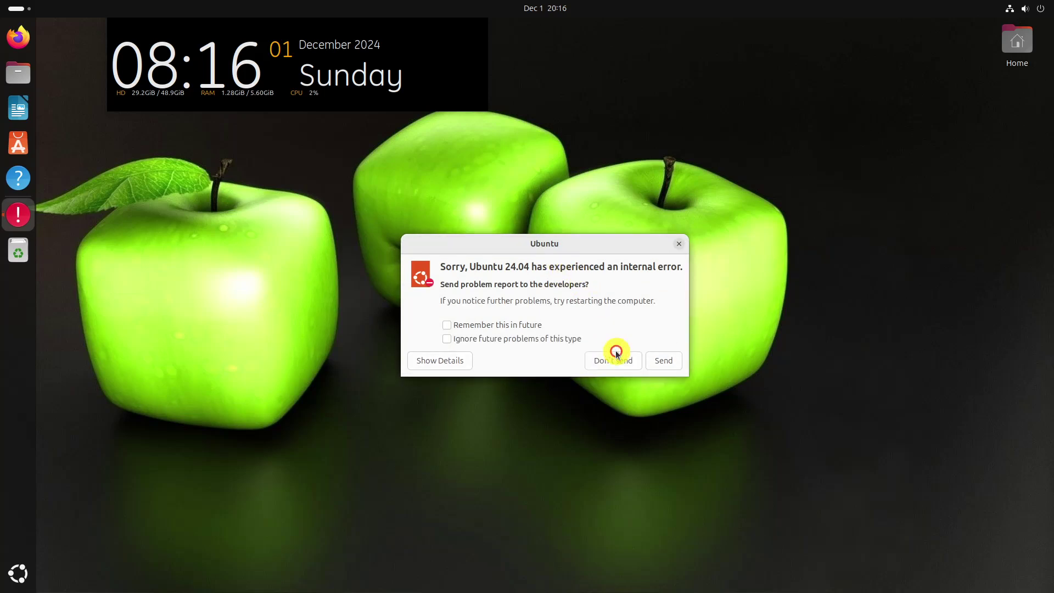
pyautogui.click(614, 363)
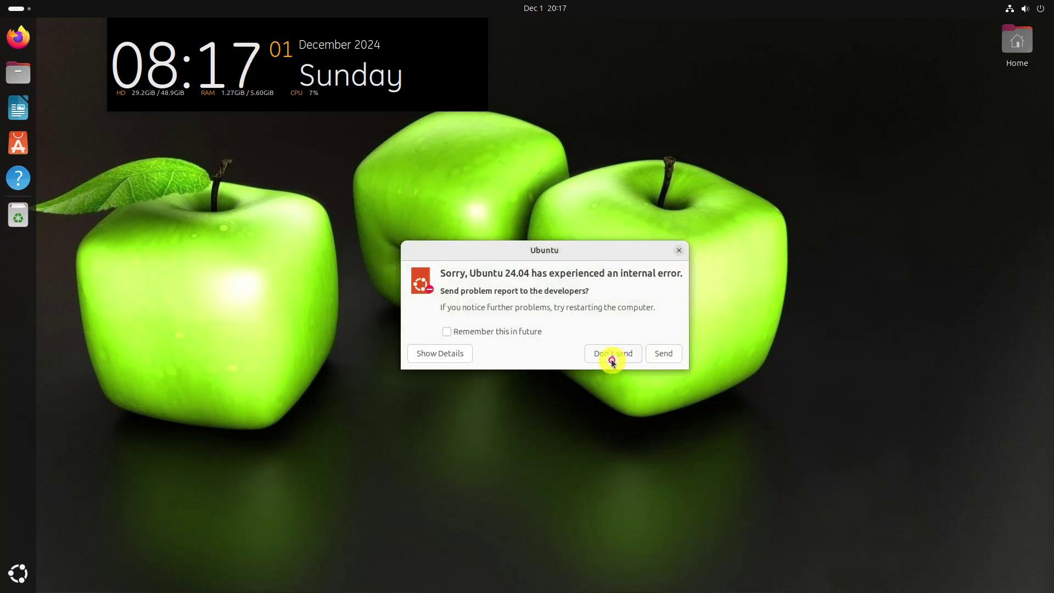
pyautogui.click(18, 573)
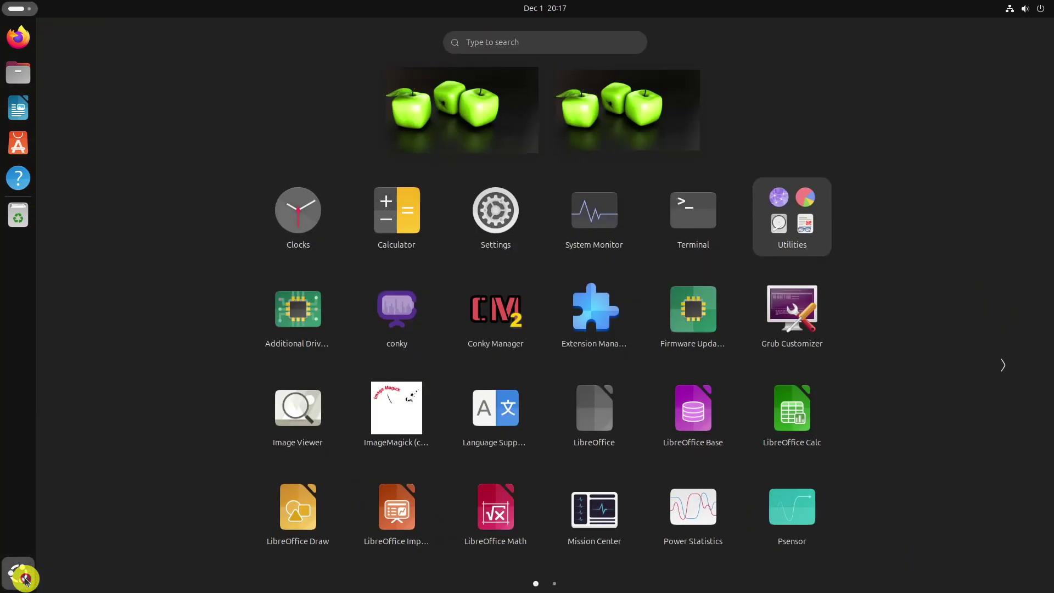
# Step: Relaunch Conky Manager by searching 'conky' and select Smooth_information to view its preview
pyautogui.write('conky')
pyautogui.click(596, 107)
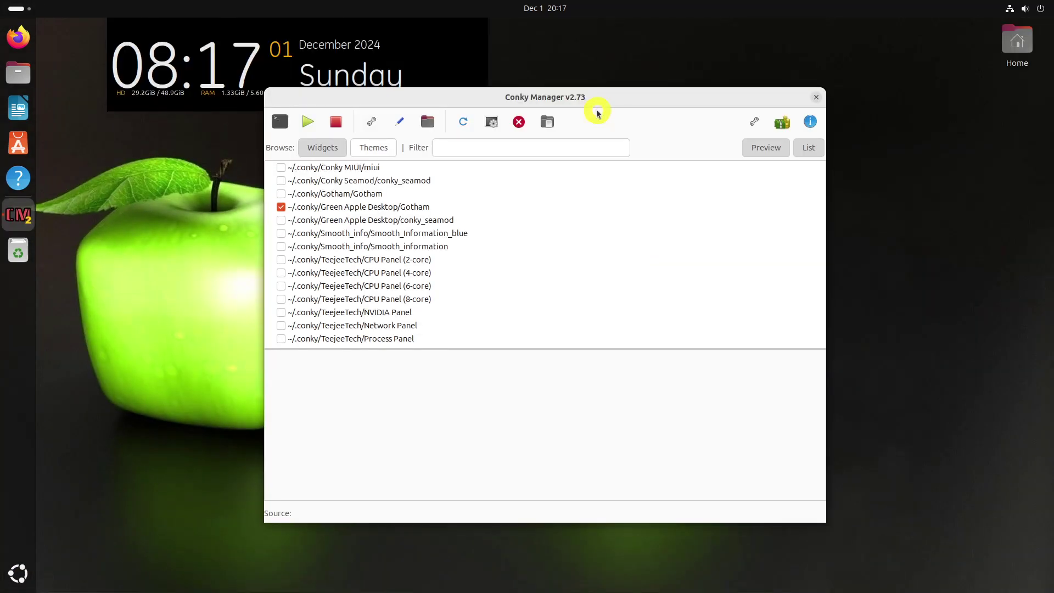
pyautogui.click(389, 248)
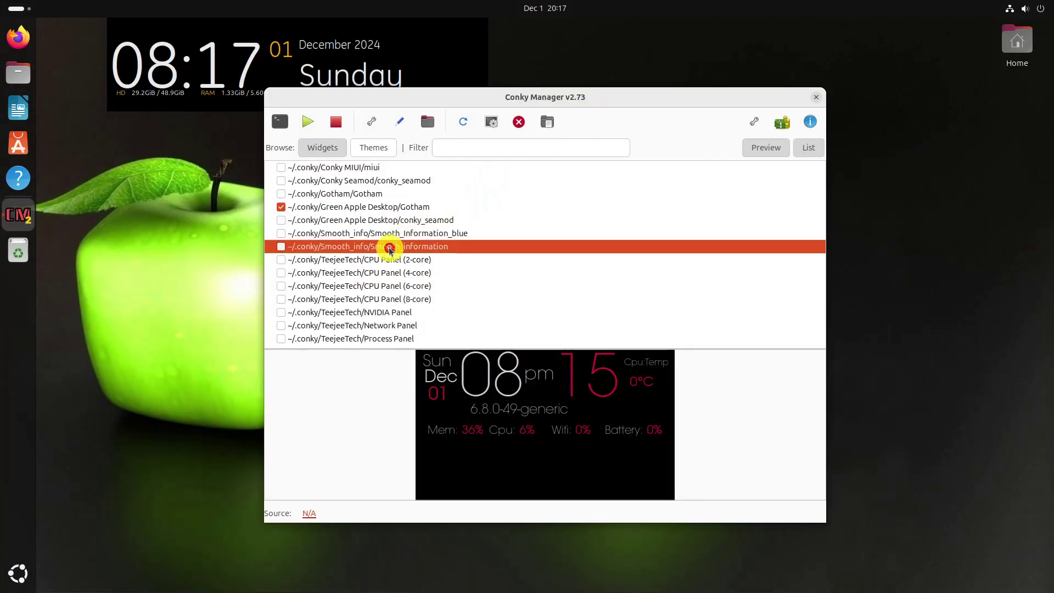